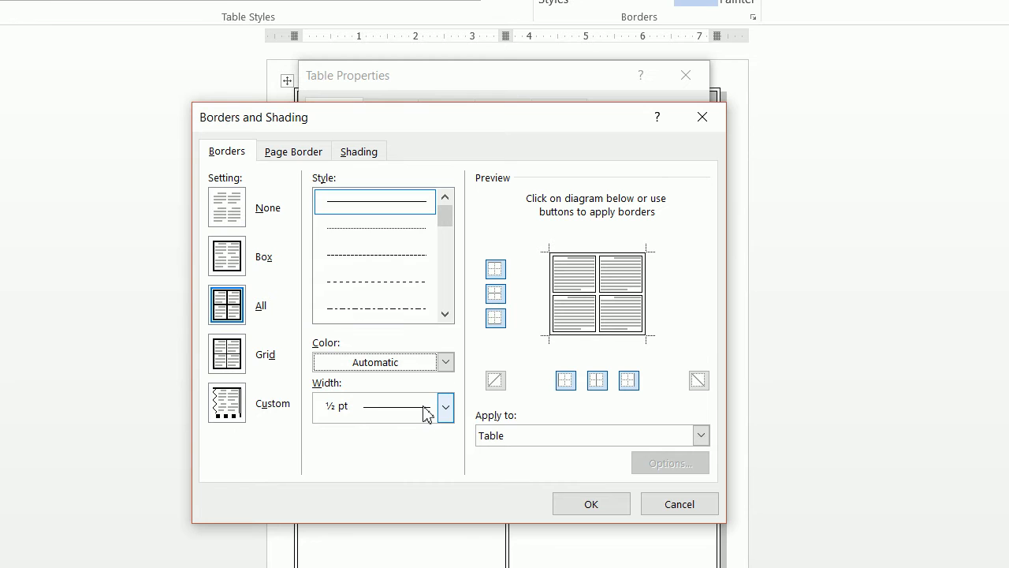
# Remove the top, bottom, left and right outer borders of the whole table and apply the change.
pyautogui.click(378, 361)
pyautogui.click(373, 377)
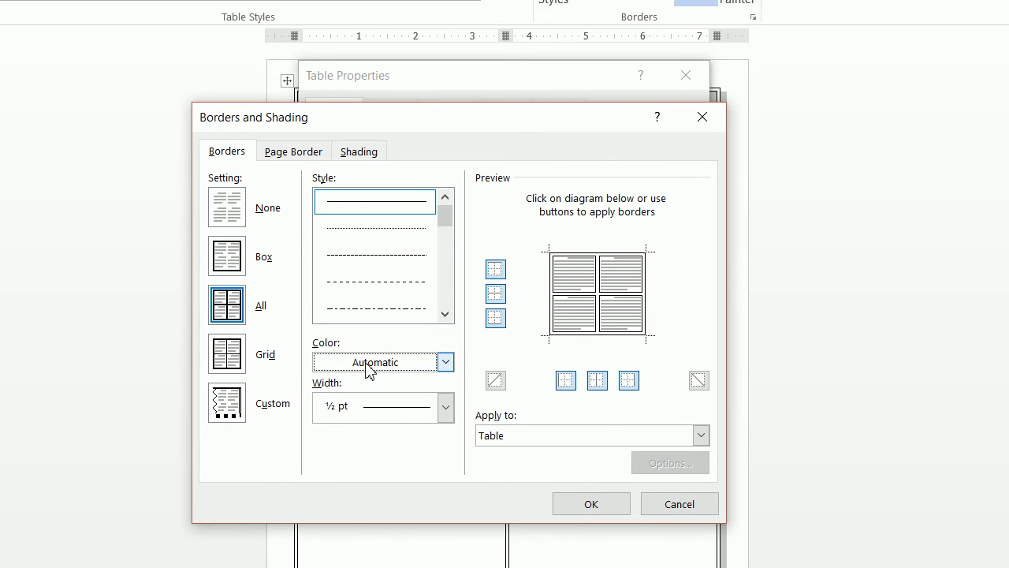
pyautogui.click(544, 288)
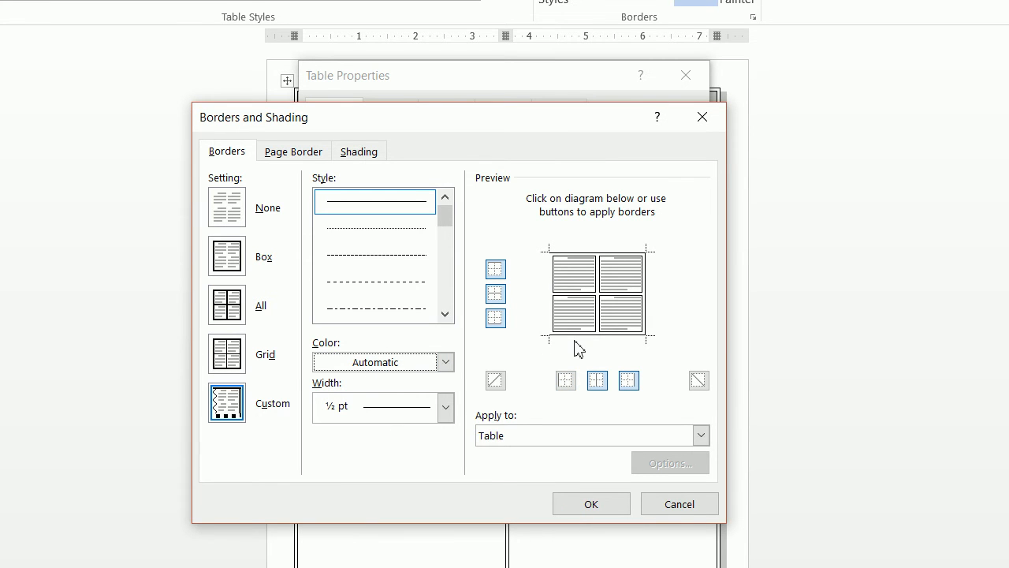
pyautogui.click(575, 340)
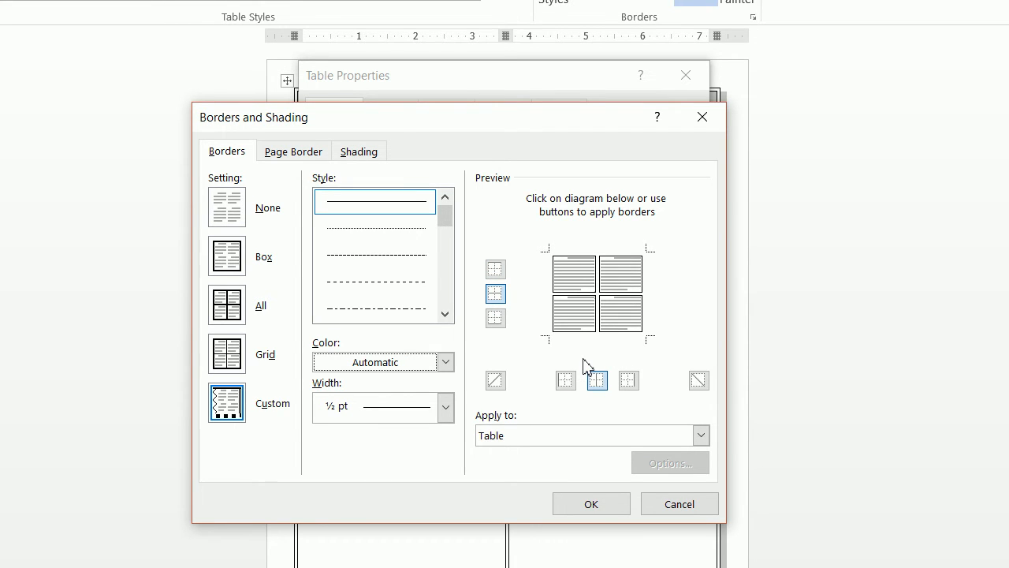
pyautogui.click(590, 503)
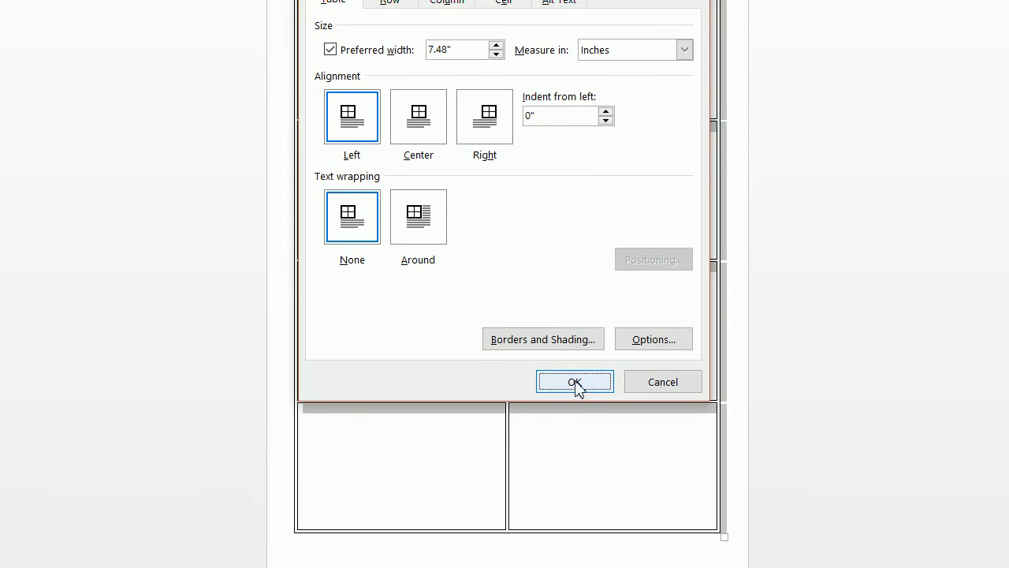
pyautogui.click(575, 474)
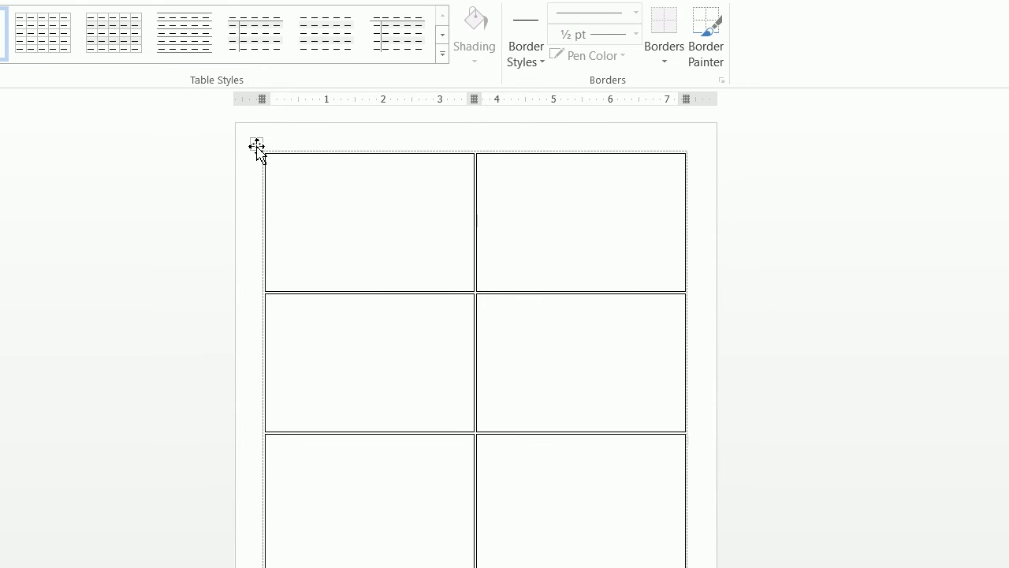
# Shade all the table's cells black with the Solid (100%) pattern style, applied to Cell.
pyautogui.click(257, 146)
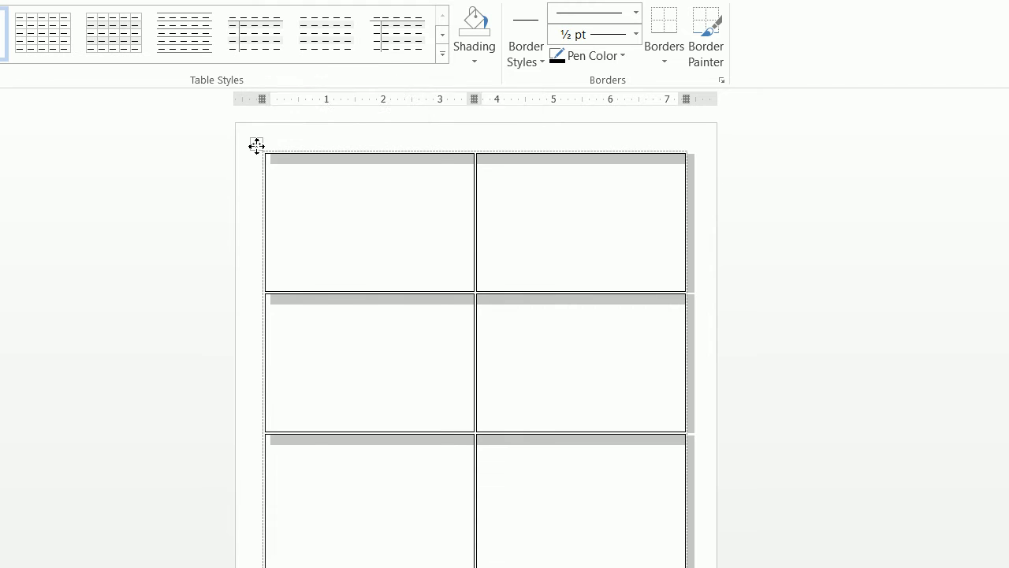
pyautogui.rightClick(257, 146)
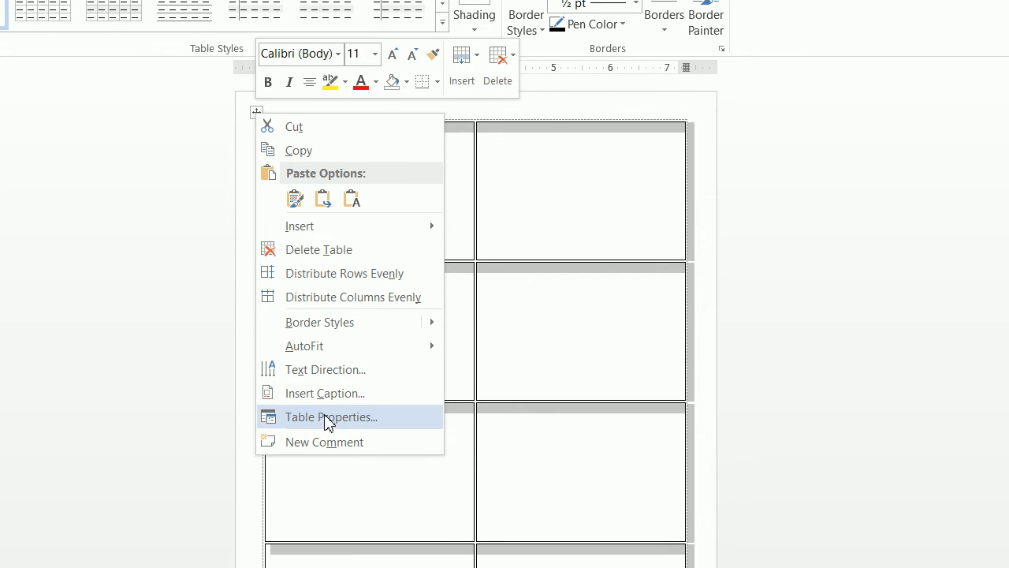
pyautogui.click(330, 449)
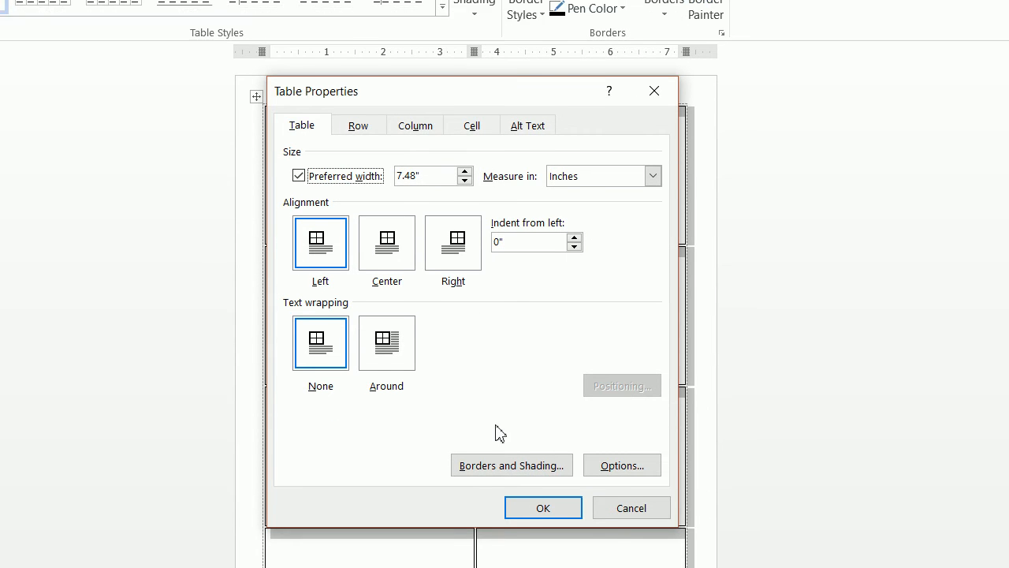
pyautogui.click(510, 481)
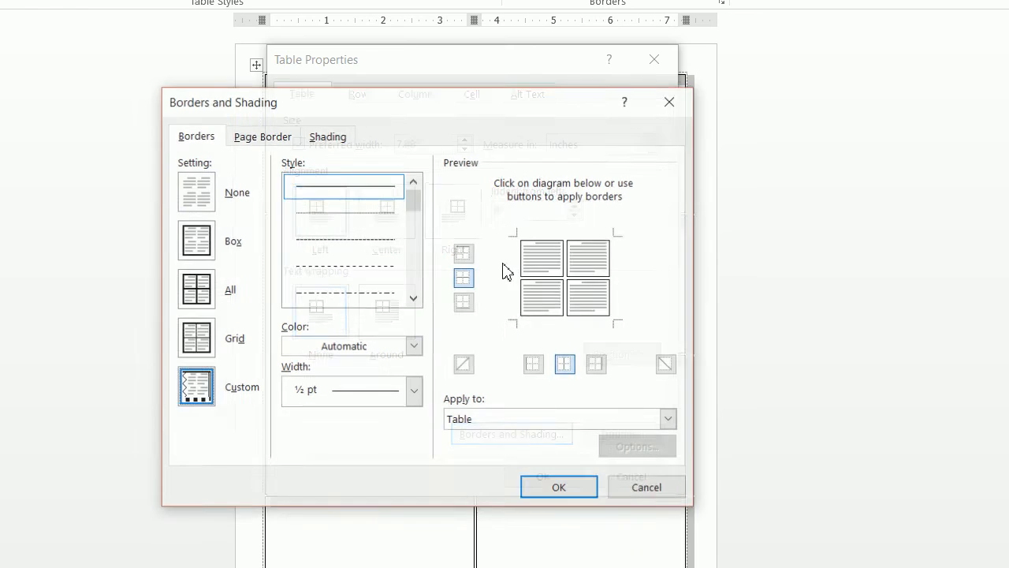
pyautogui.click(315, 140)
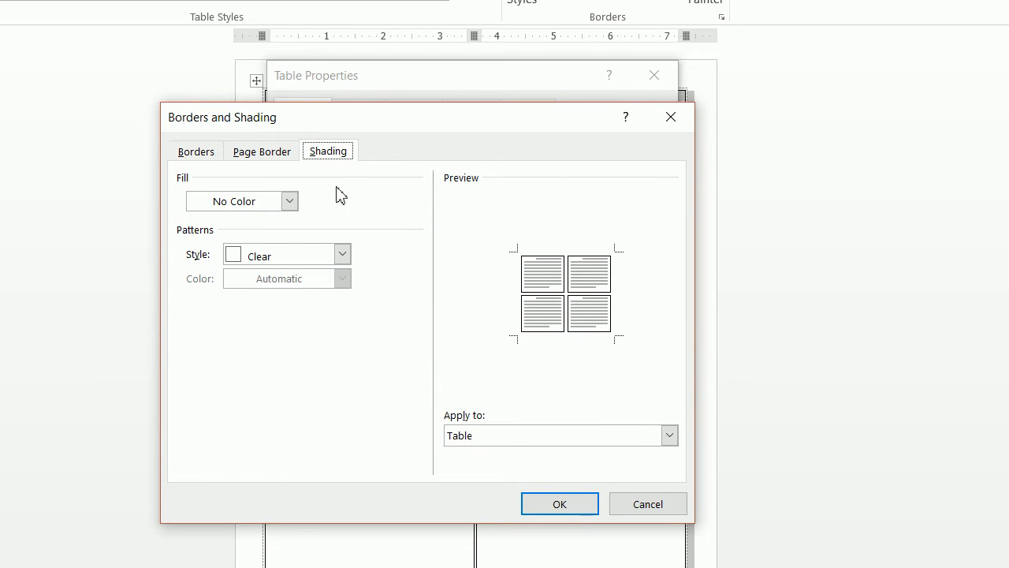
pyautogui.click(253, 246)
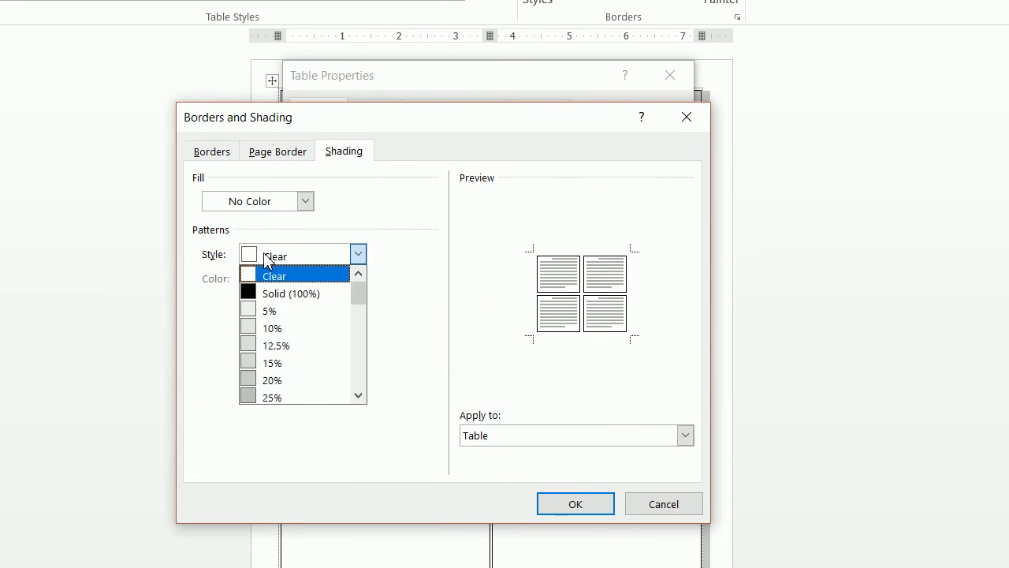
pyautogui.click(268, 293)
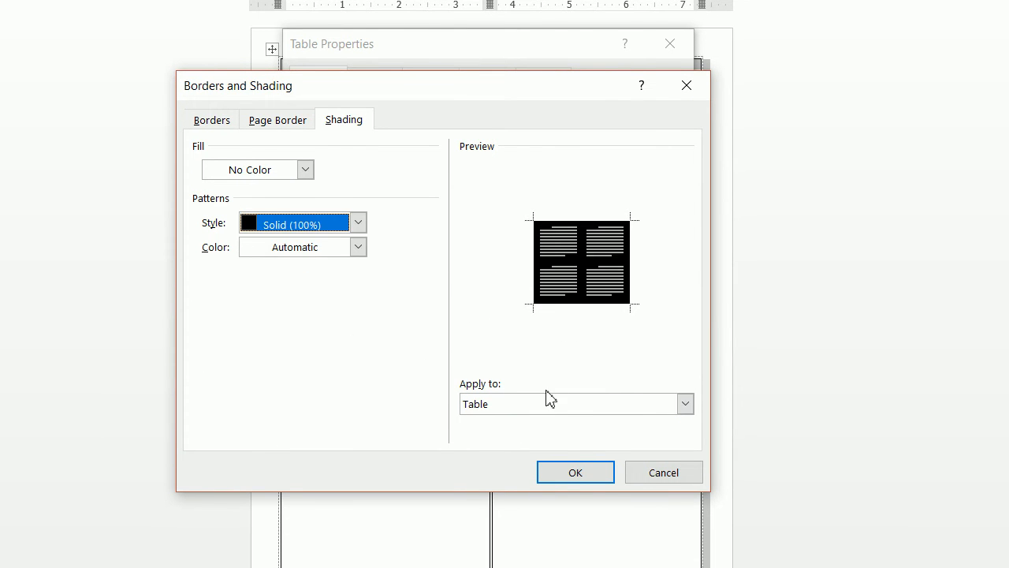
pyautogui.click(549, 398)
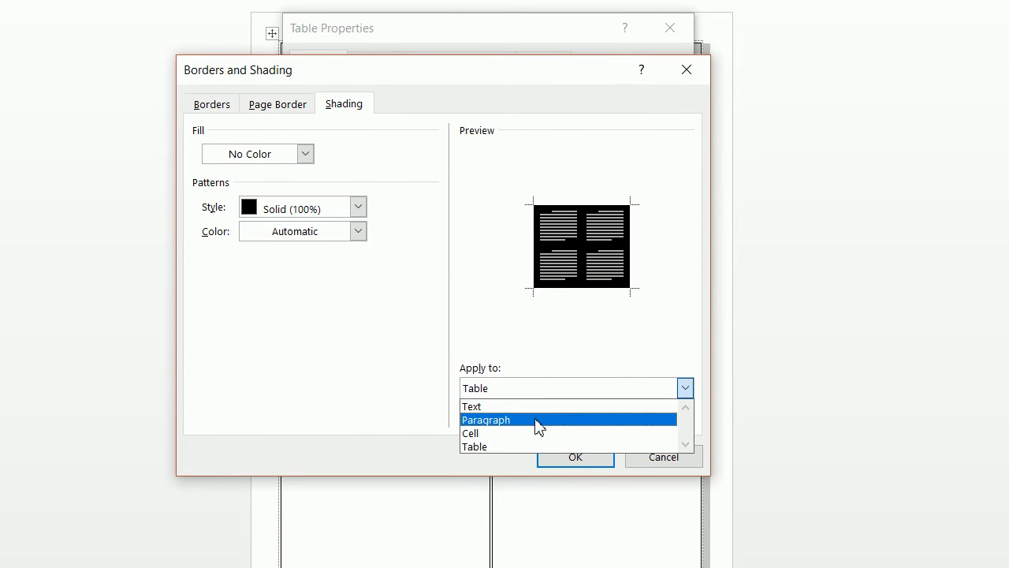
pyautogui.click(535, 417)
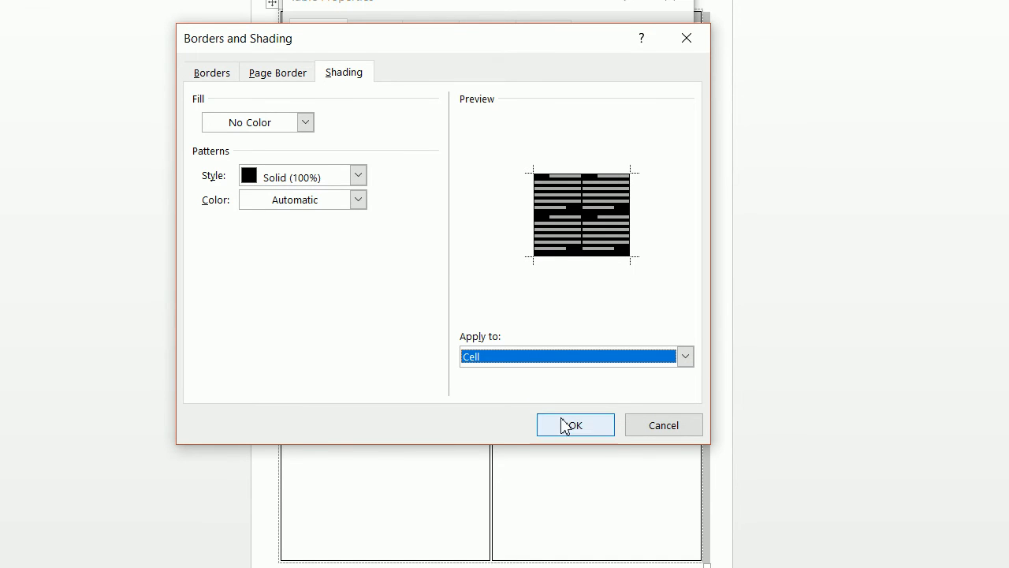
pyautogui.click(572, 439)
pyautogui.click(563, 435)
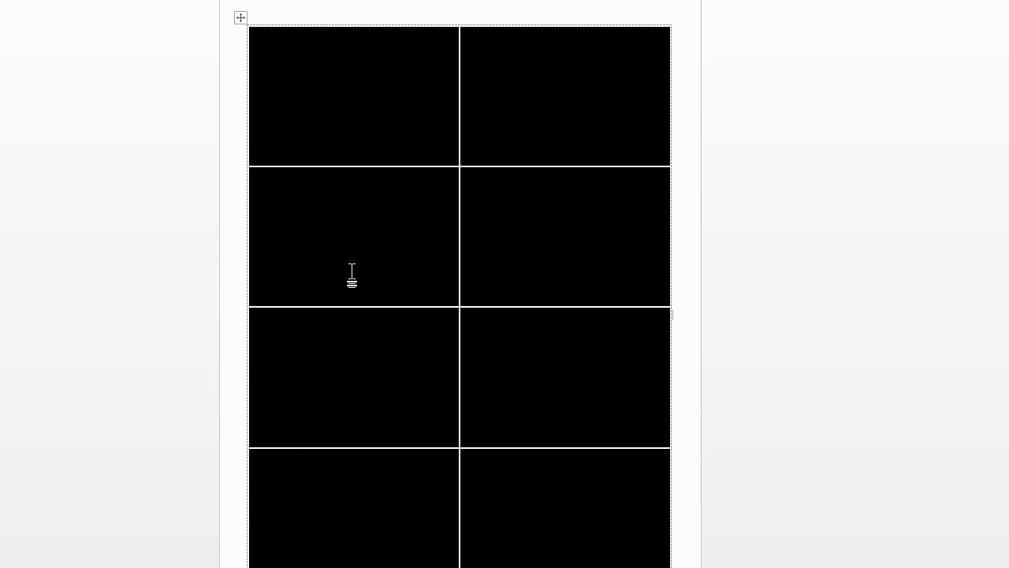
# Bring up the document with the finished Star Wars food labels for reference.
pyautogui.moveTo(232, 536)
pyautogui.click(124, 478)
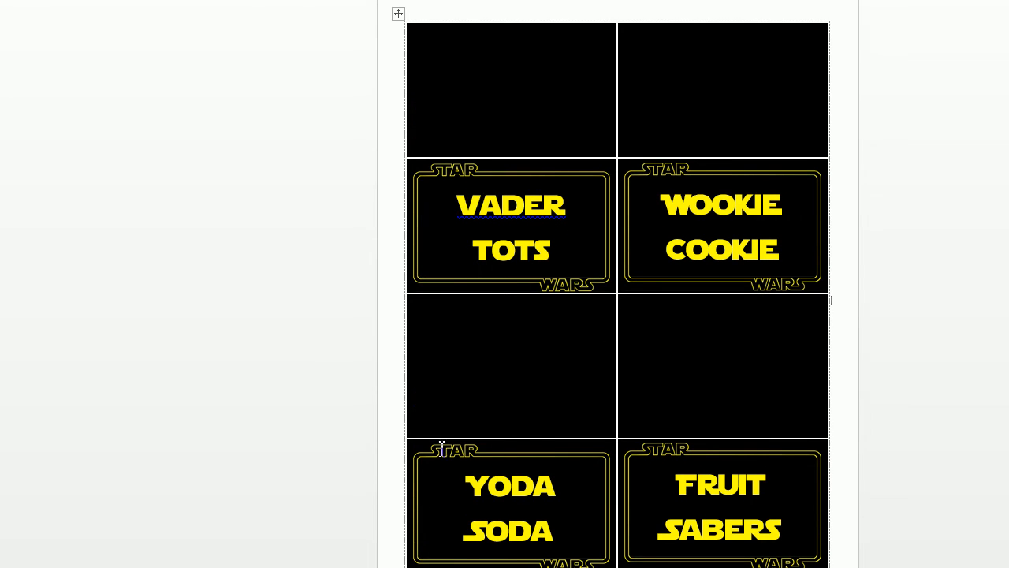
# Switch to the Edge browser and go to google.com.
pyautogui.click(420, 552)
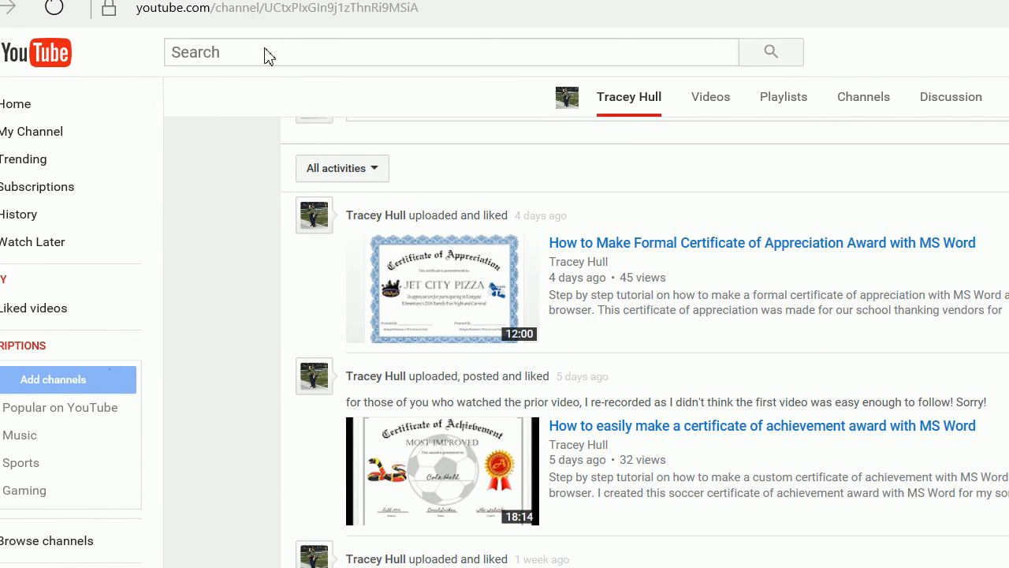
pyautogui.click(255, 9)
pyautogui.write('googl')
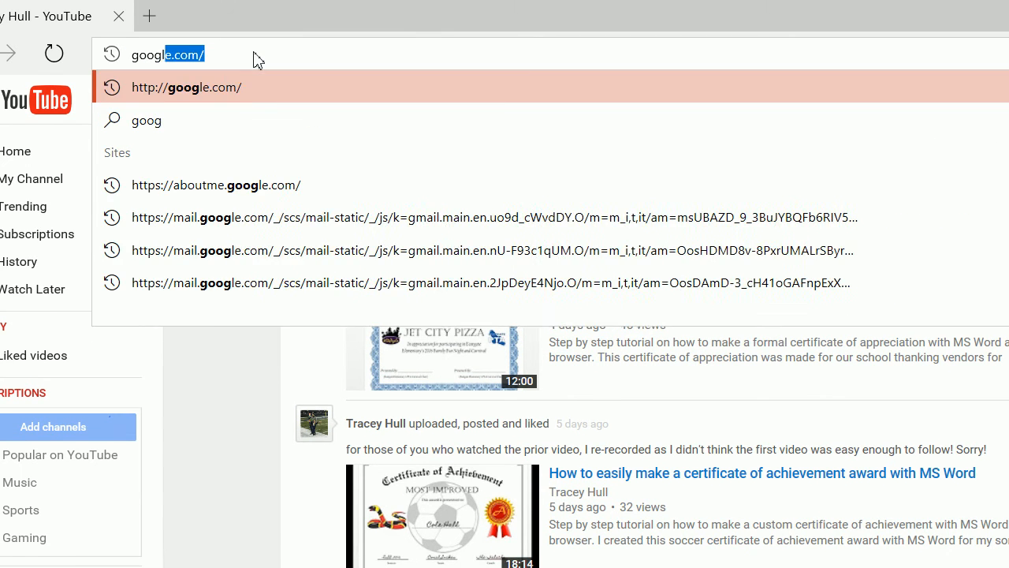
pyautogui.press('Return')
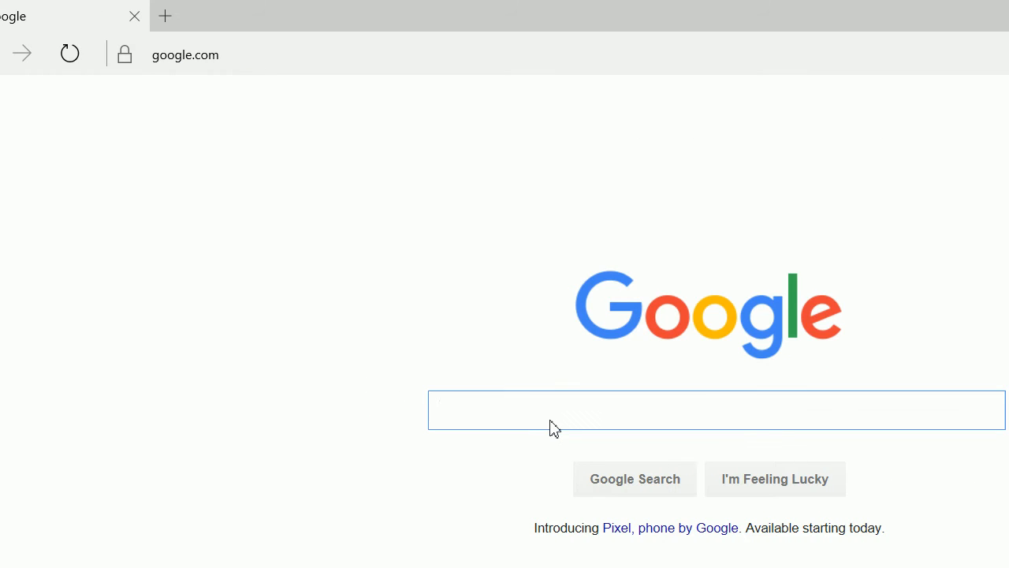
# Search Google for "star wars clone wars square logo" and show the image results.
pyautogui.write('star ')
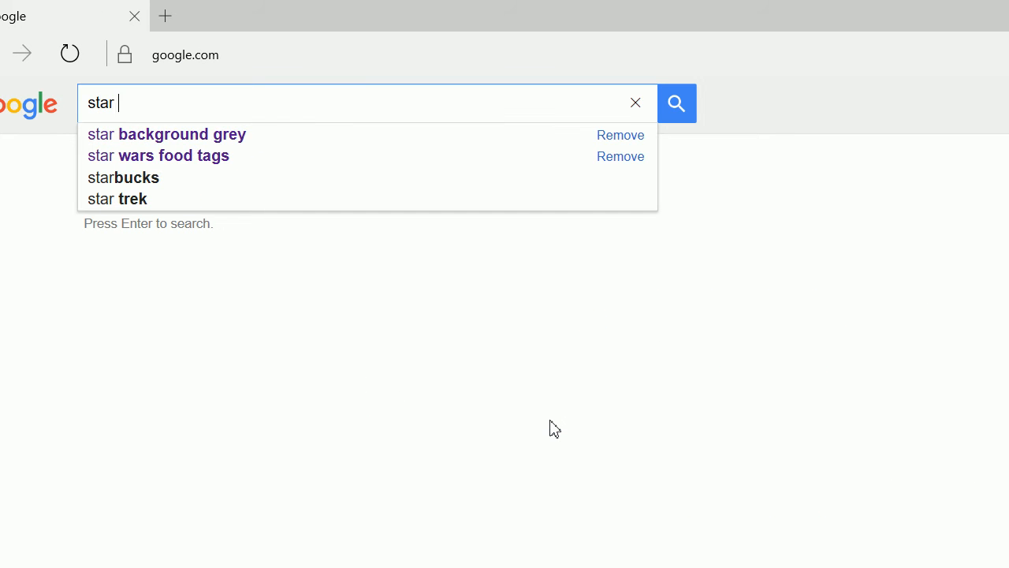
pyautogui.write('wars ')
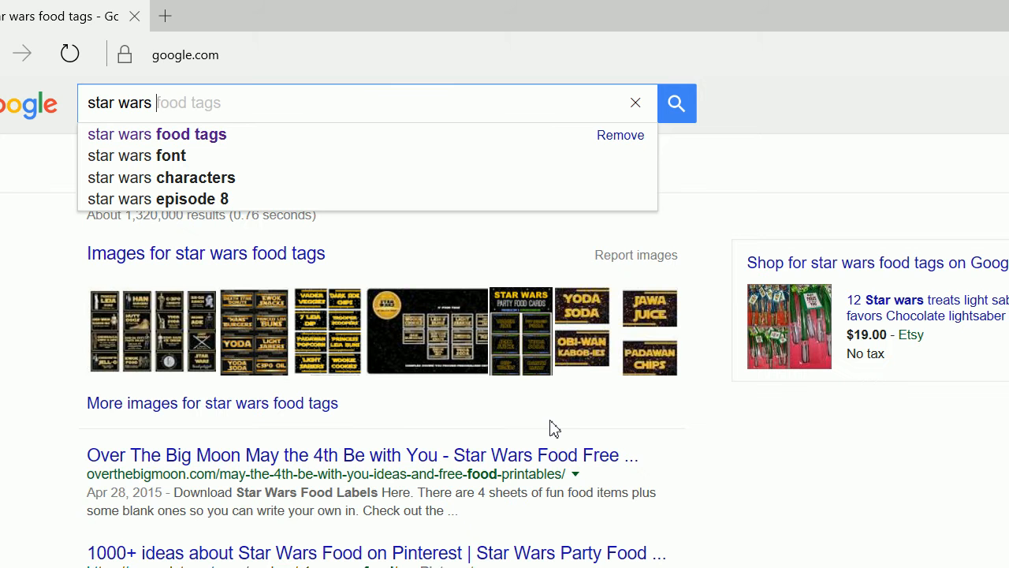
pyautogui.write('clo')
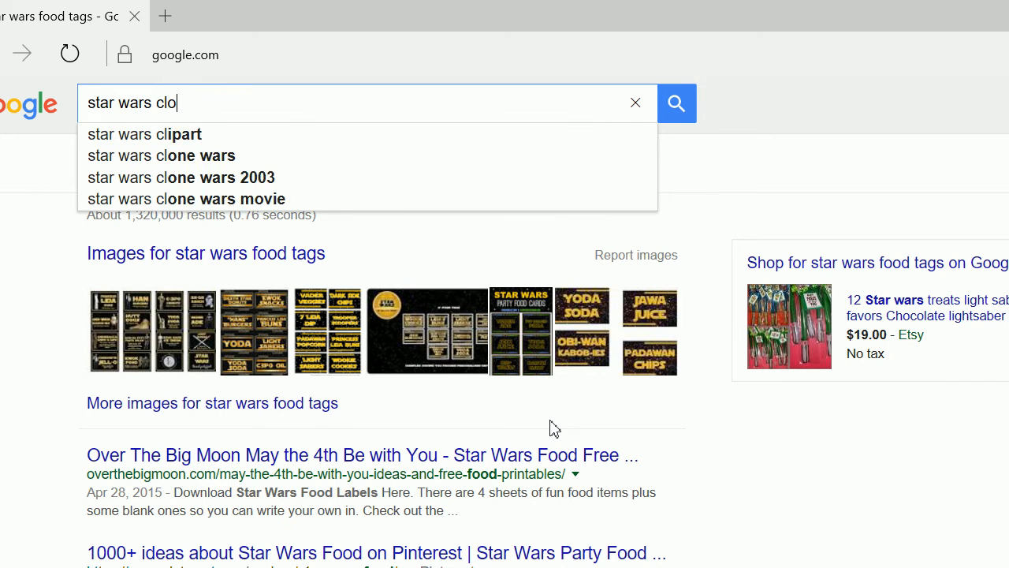
pyautogui.write('ne wars ')
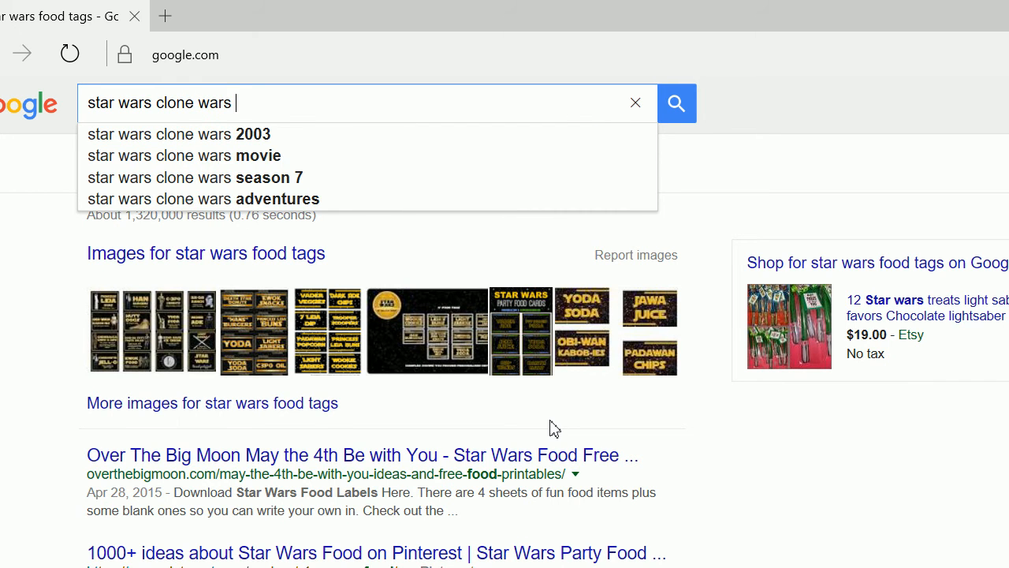
pyautogui.write('spare')
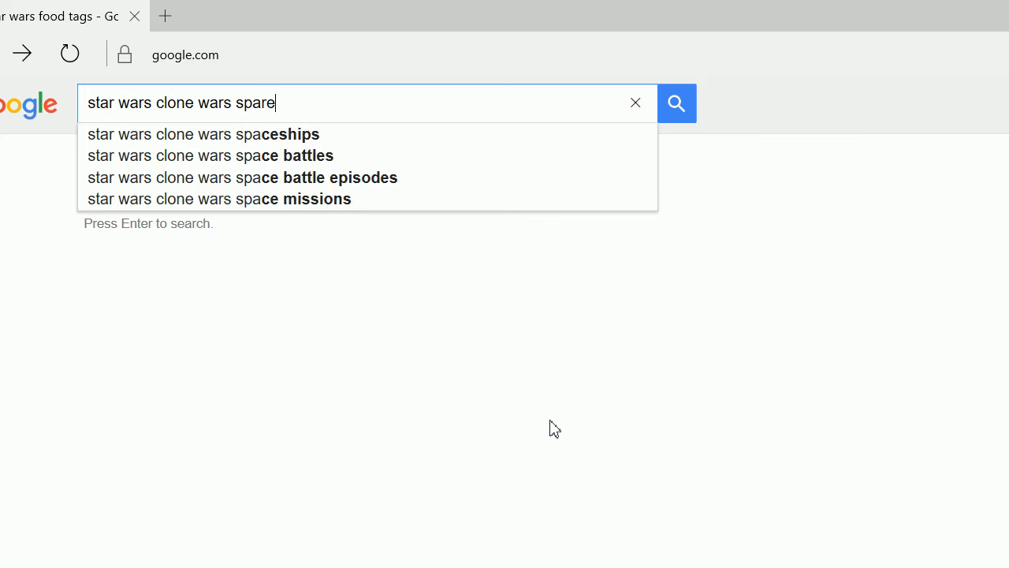
pyautogui.press('BackSpace')
pyautogui.press('BackSpace')
pyautogui.press('BackSpace')
pyautogui.write('pare')
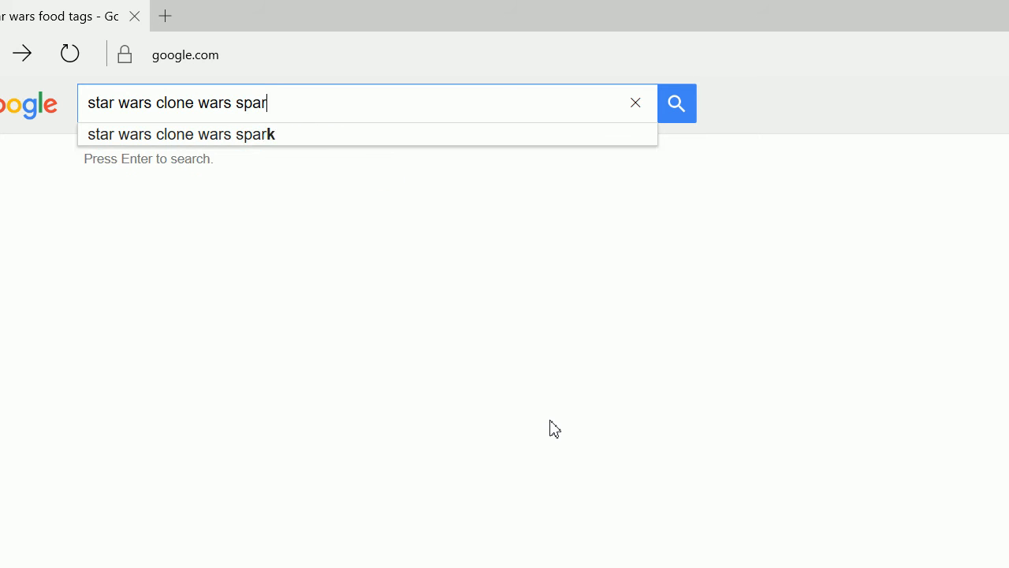
pyautogui.press('BackSpace')
pyautogui.press('BackSpace')
pyautogui.press('BackSpace')
pyautogui.press('BackSpace')
pyautogui.press('BackSpace')
pyautogui.press('BackSpace')
pyautogui.press('BackSpace')
pyautogui.write('s')
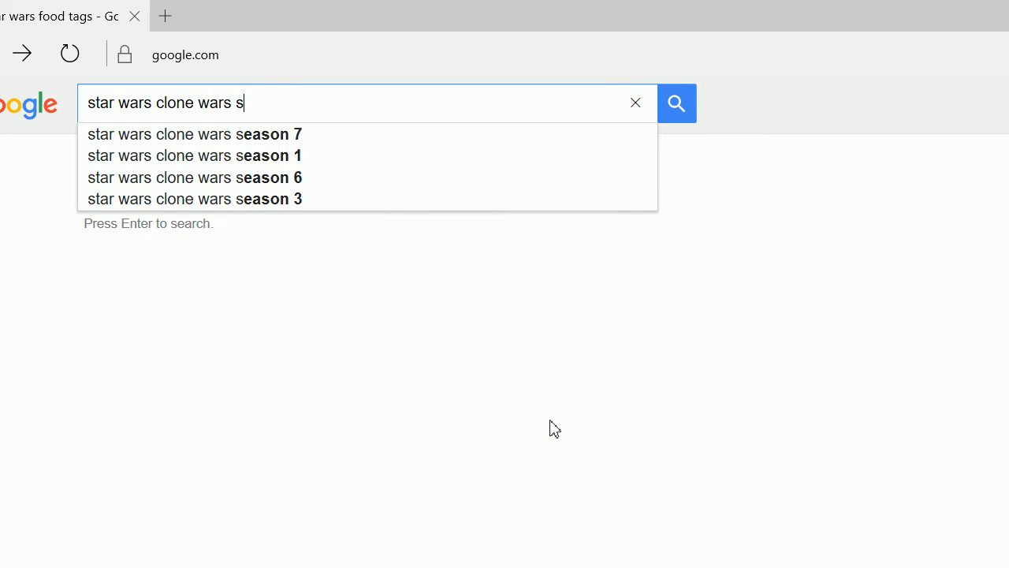
pyautogui.write('quare logo')
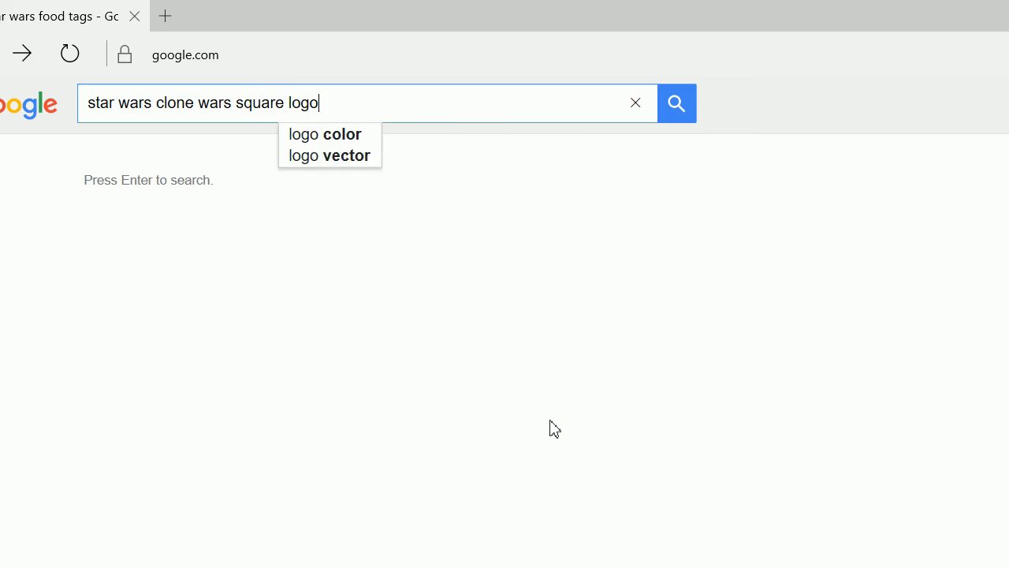
pyautogui.press('Return')
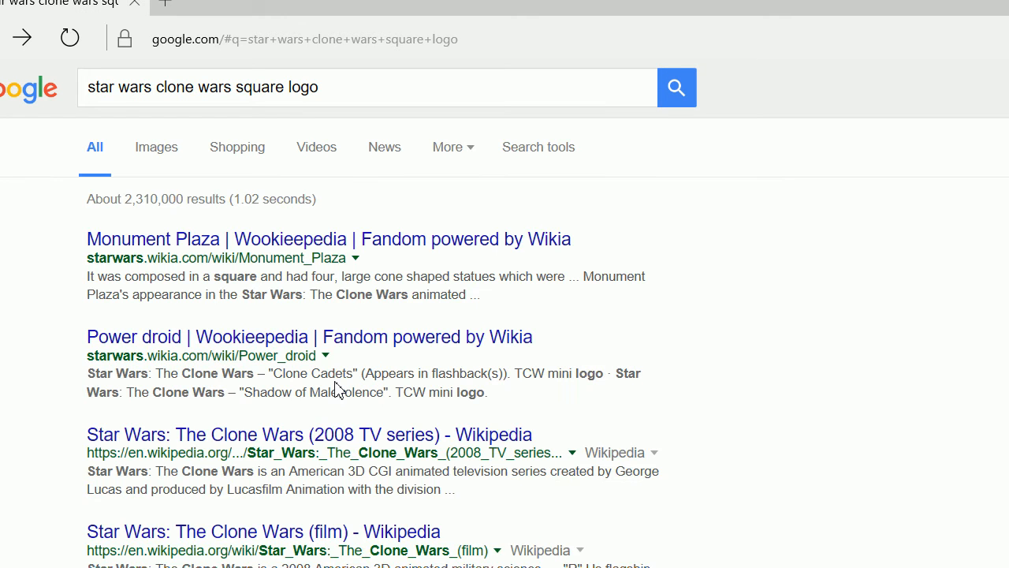
pyautogui.click(158, 150)
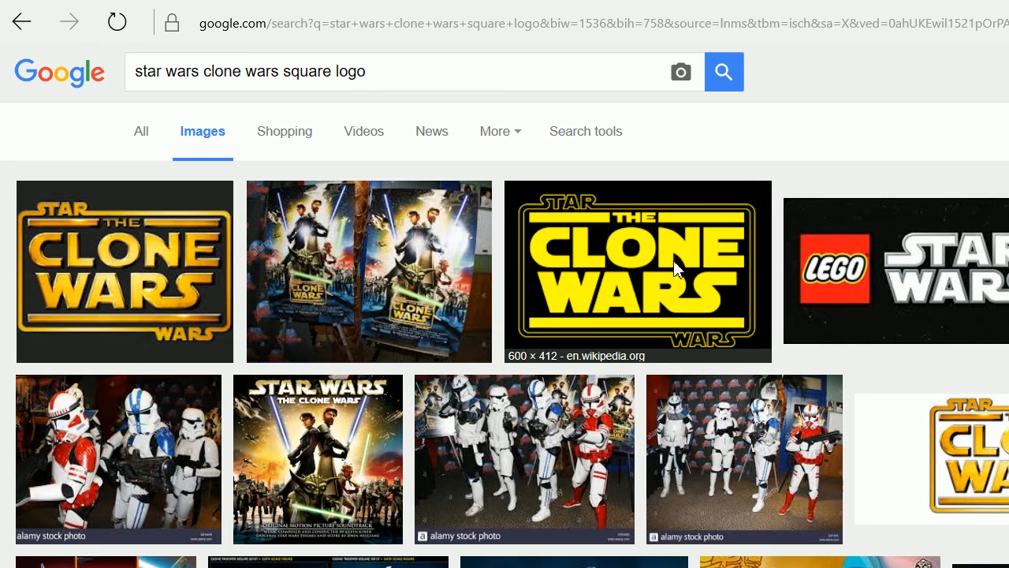
# Save the yellow-on-black Clone Wars logo from en.wikipedia.org as the PNG Star_Wars_The_Clone_Wars in the Desktop's star wars folder.
pyautogui.click(682, 254)
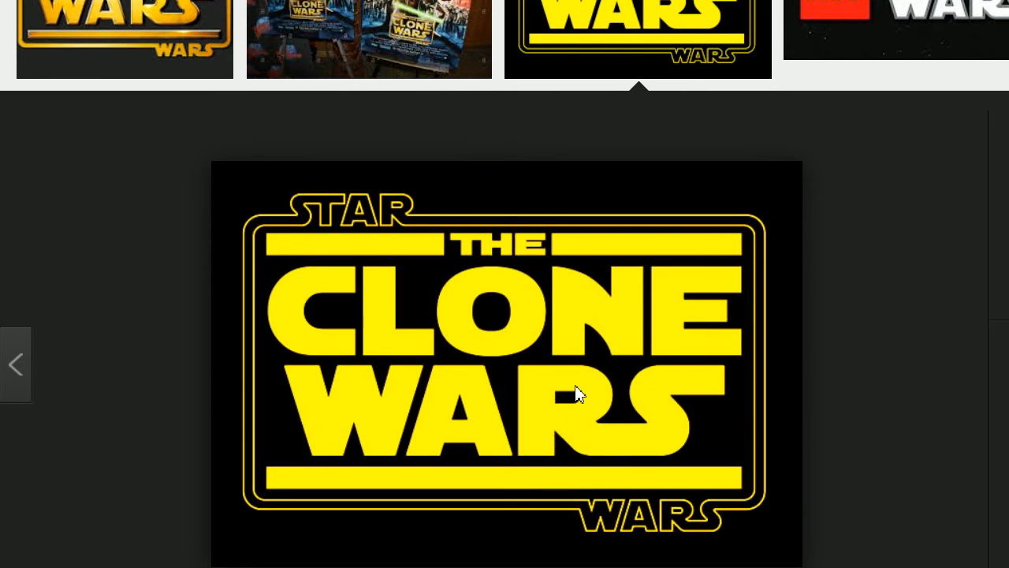
pyautogui.rightClick(576, 394)
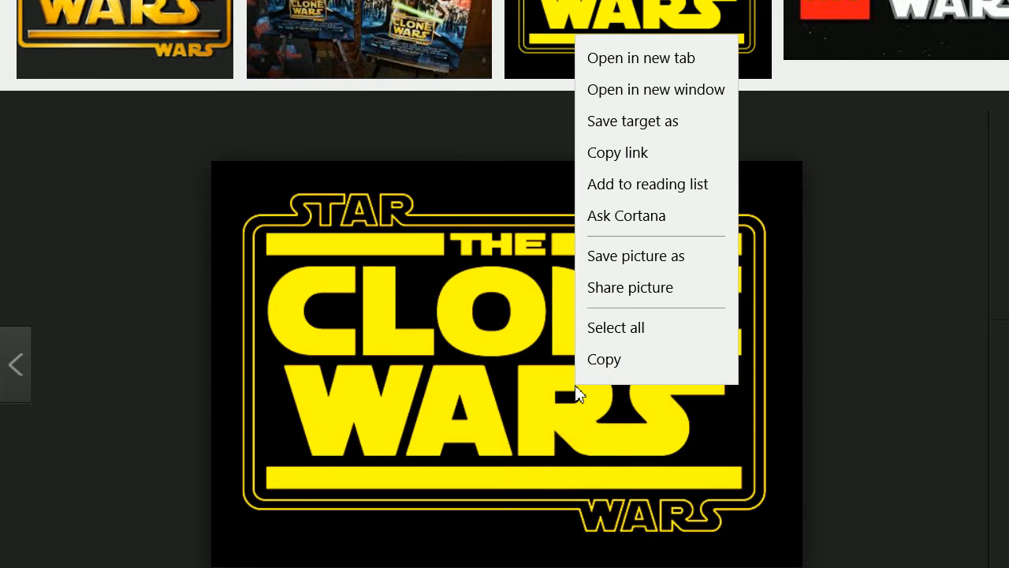
pyautogui.click(667, 260)
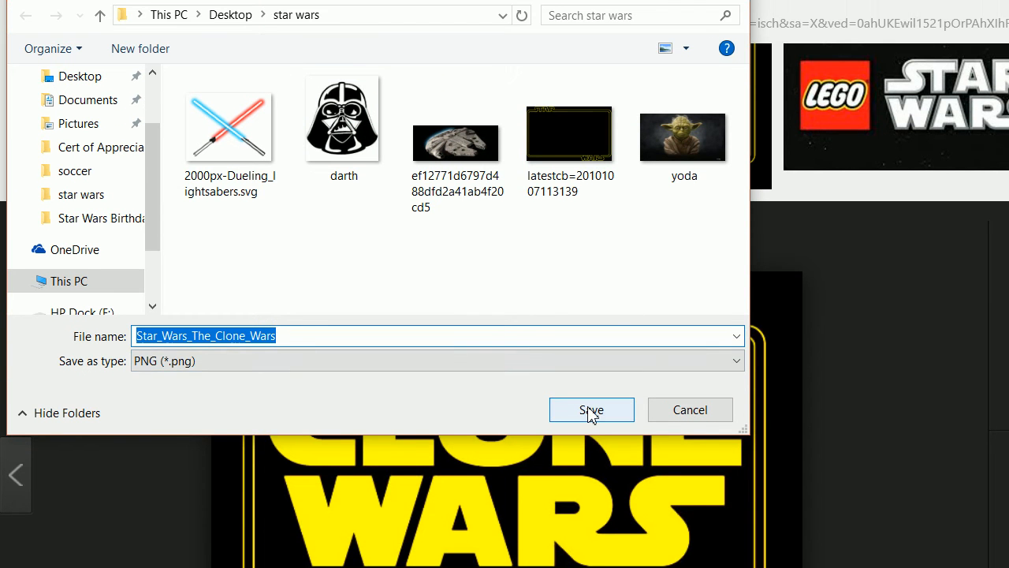
pyautogui.click(589, 379)
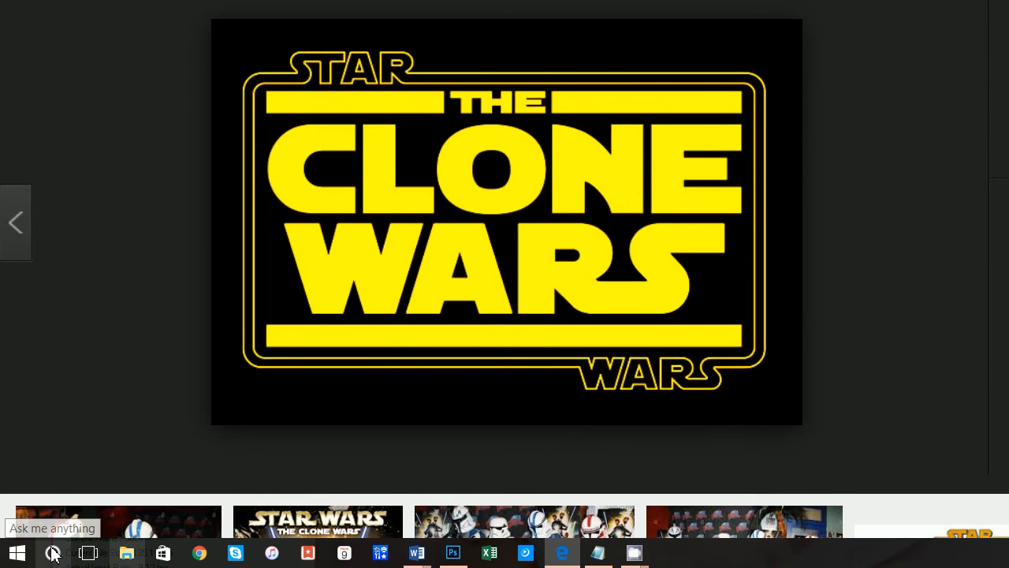
# Launch Paint and open the Star_Wars_The_Clone_Wars picture from the Desktop's star wars folder.
pyautogui.click(53, 553)
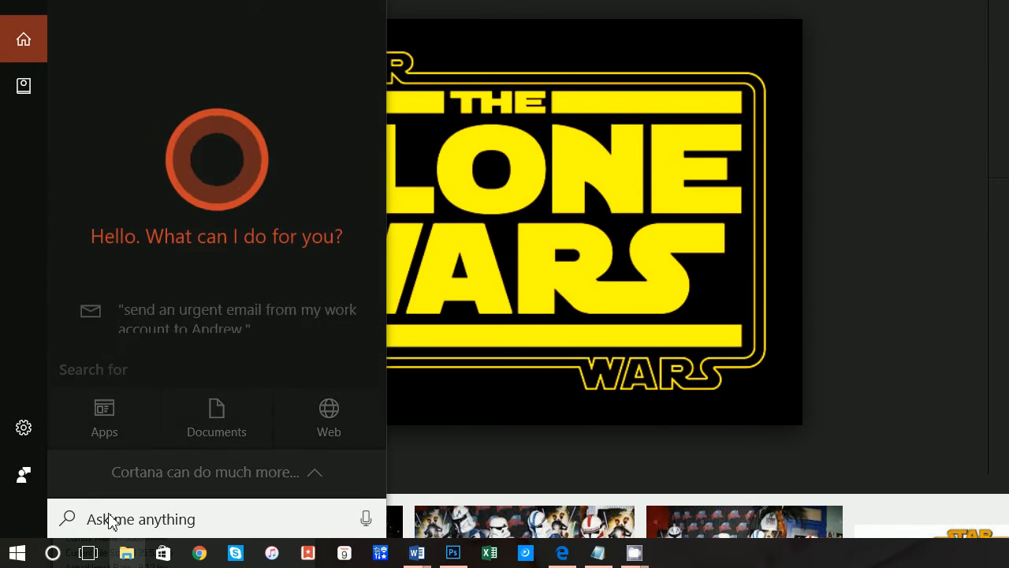
pyautogui.write('paint')
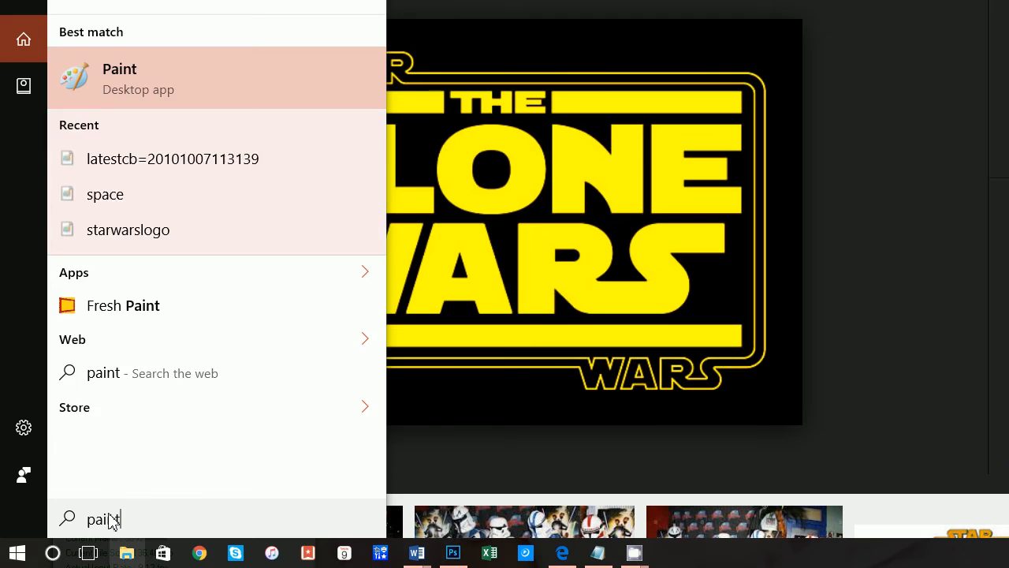
pyautogui.press('Return')
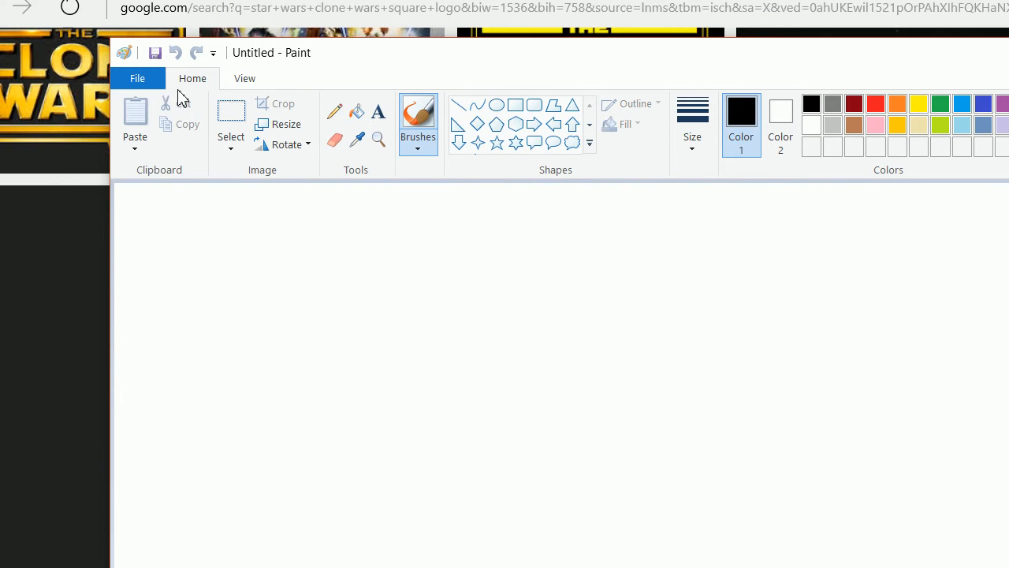
pyautogui.click(149, 82)
pyautogui.click(151, 148)
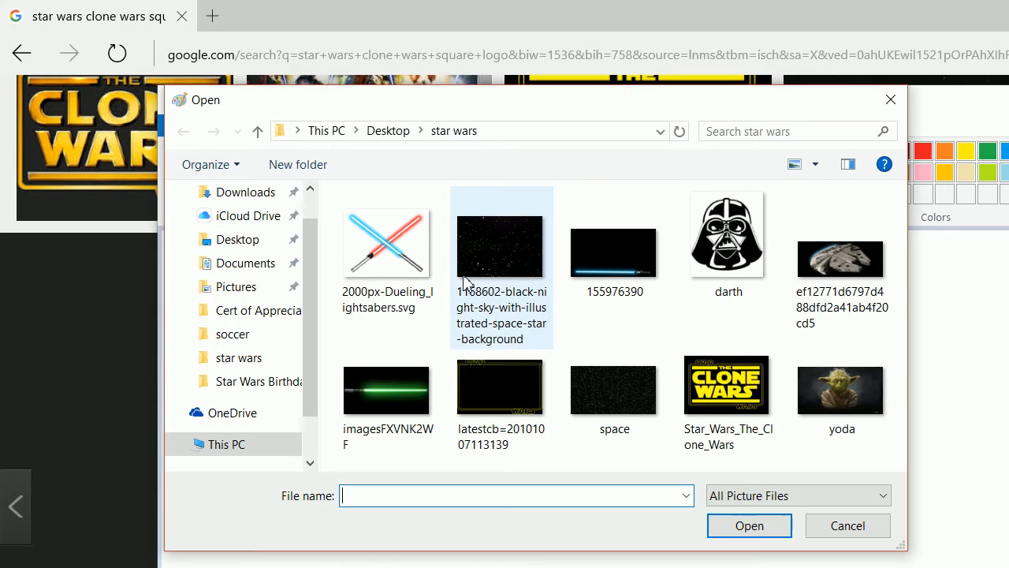
pyautogui.click(719, 386)
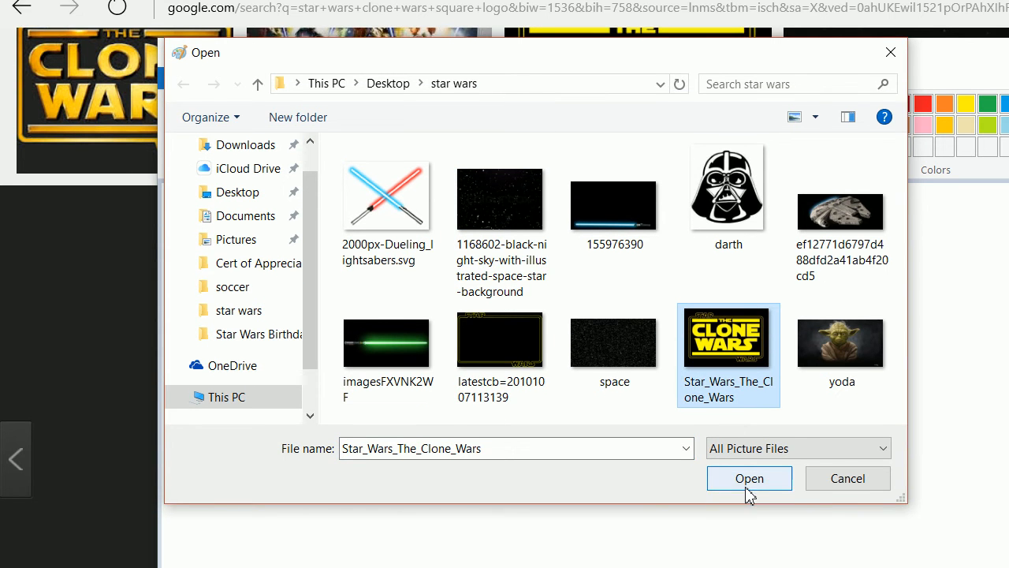
pyautogui.click(746, 487)
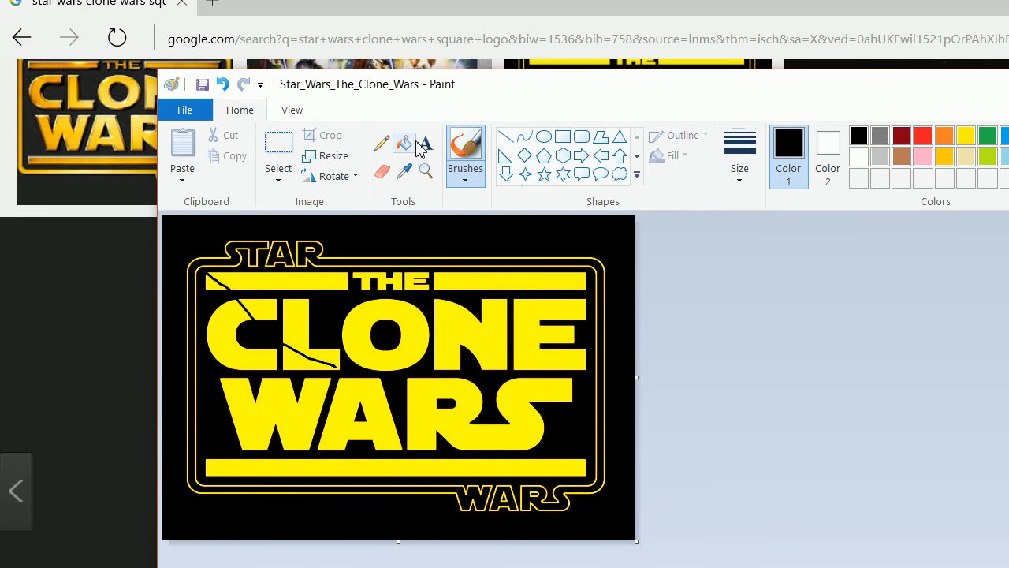
# Delete the THE CLONE WARS lettering and bars inside the yellow frame and fill the emptied rectangle with black.
pyautogui.click(279, 33)
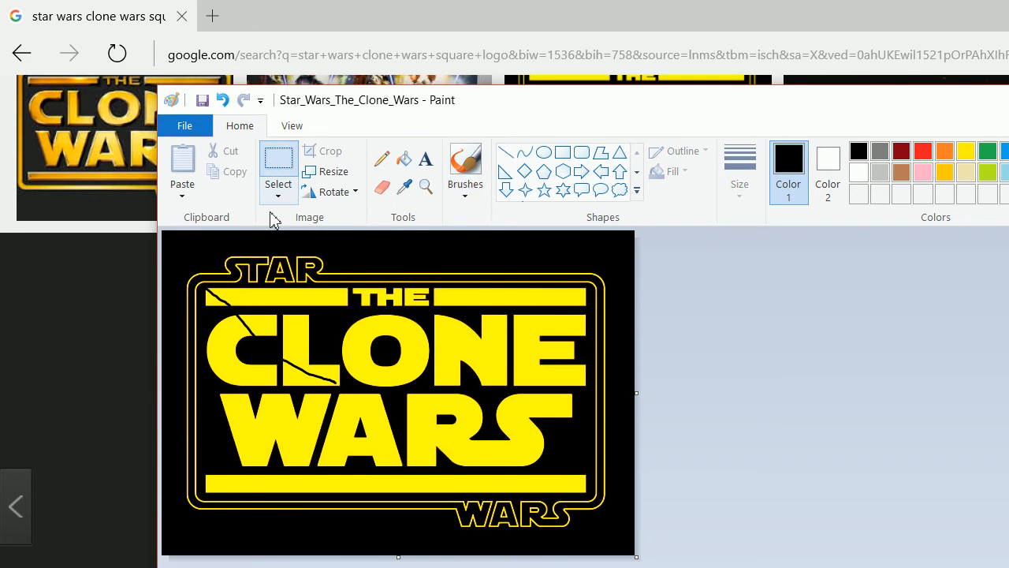
pyautogui.moveTo(282, 356); pyautogui.dragTo(566, 485)
pyautogui.moveTo(589, 426); pyautogui.dragTo(592, 418)
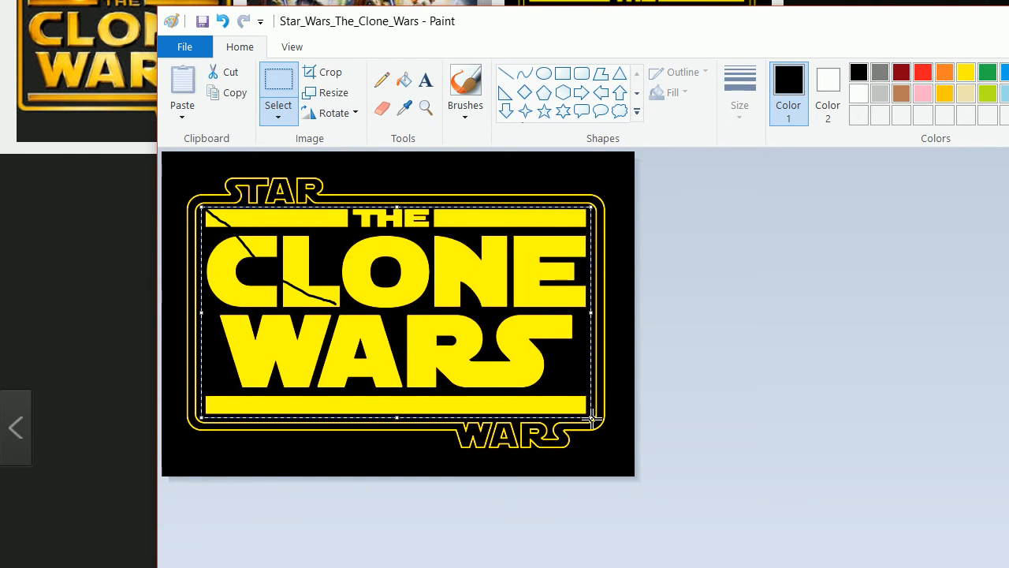
pyautogui.press('Delete')
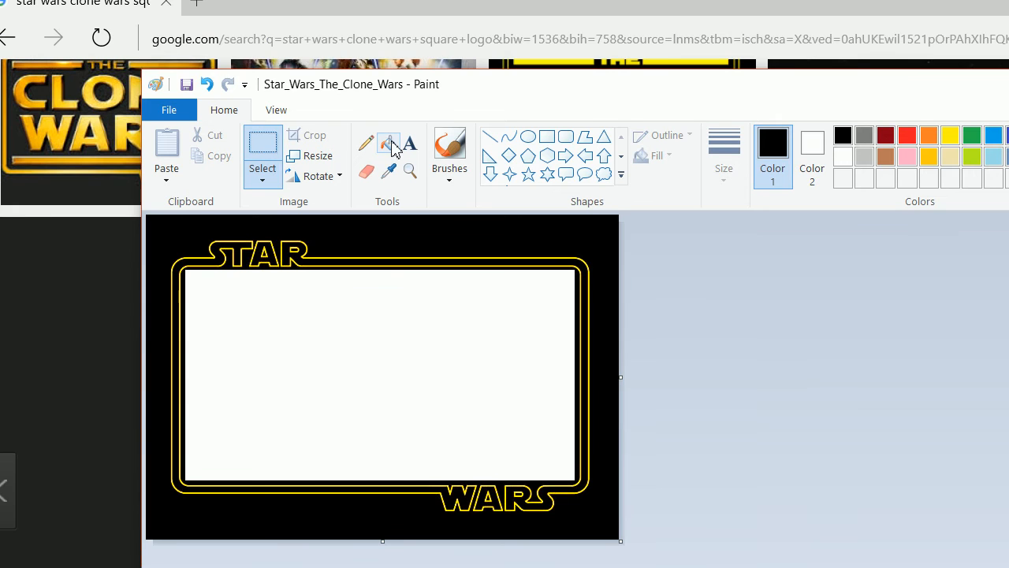
pyautogui.click(392, 146)
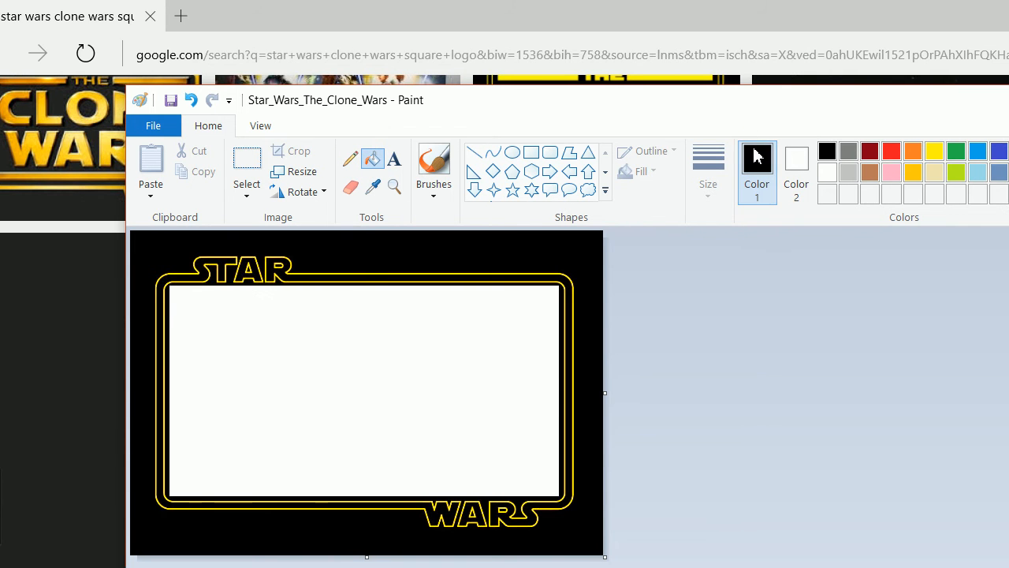
pyautogui.click(448, 363)
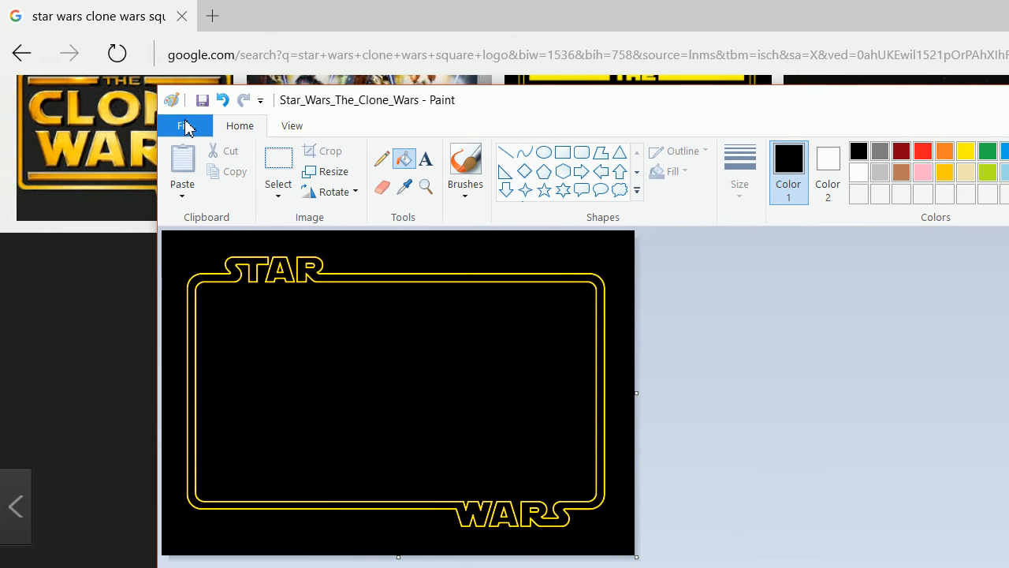
# Save the edited frame as a new PNG named Star_Wars_tags in the Desktop's star wars folder.
pyautogui.click(137, 62)
pyautogui.click(207, 289)
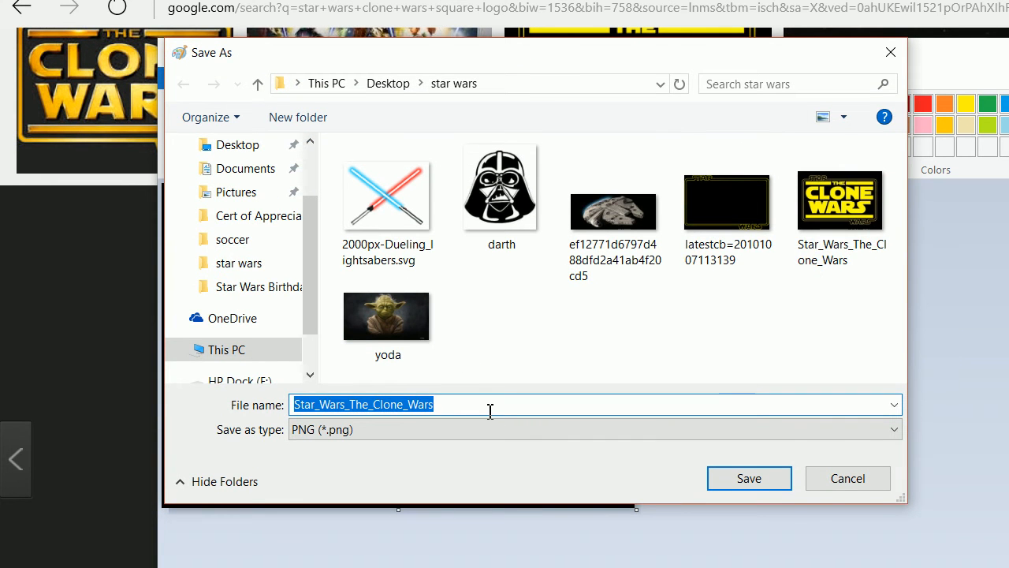
pyautogui.click(489, 422)
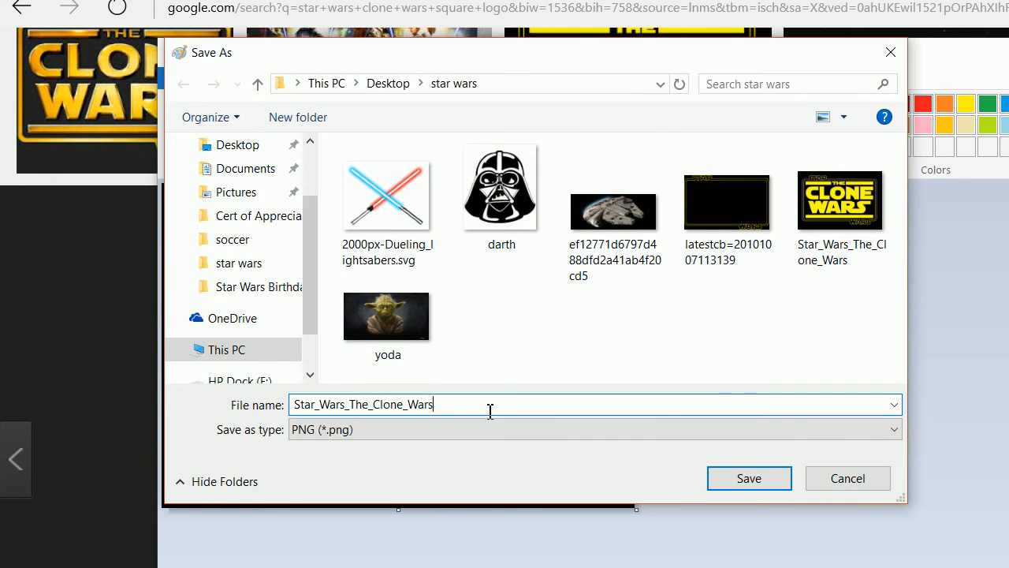
pyautogui.press('BackSpace')
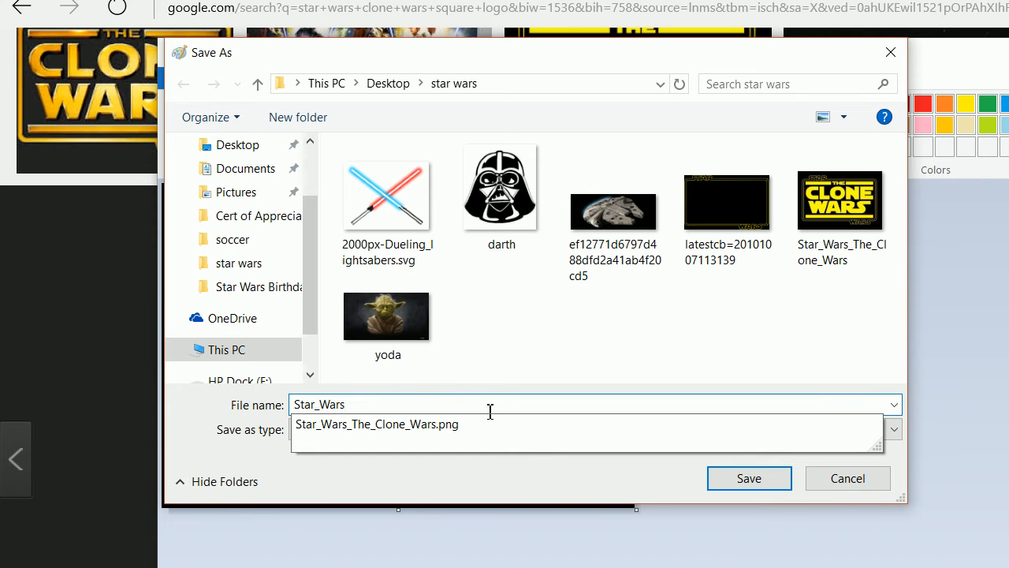
pyautogui.write('ags')
pyautogui.press('Return')
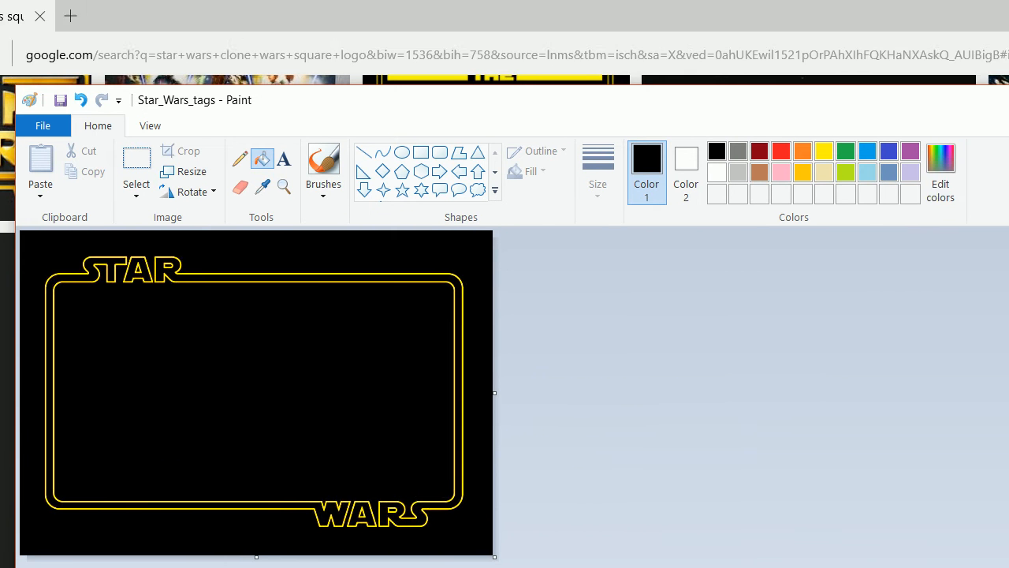
# Switch to Word and bring up Document1 with the blank black table.
pyautogui.click(1003, 96)
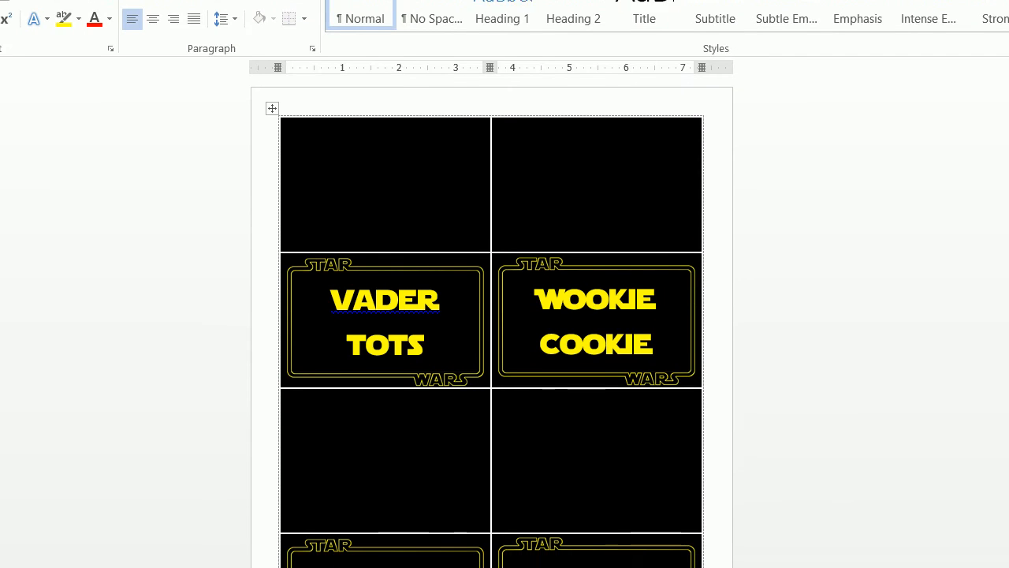
pyautogui.moveTo(236, 559)
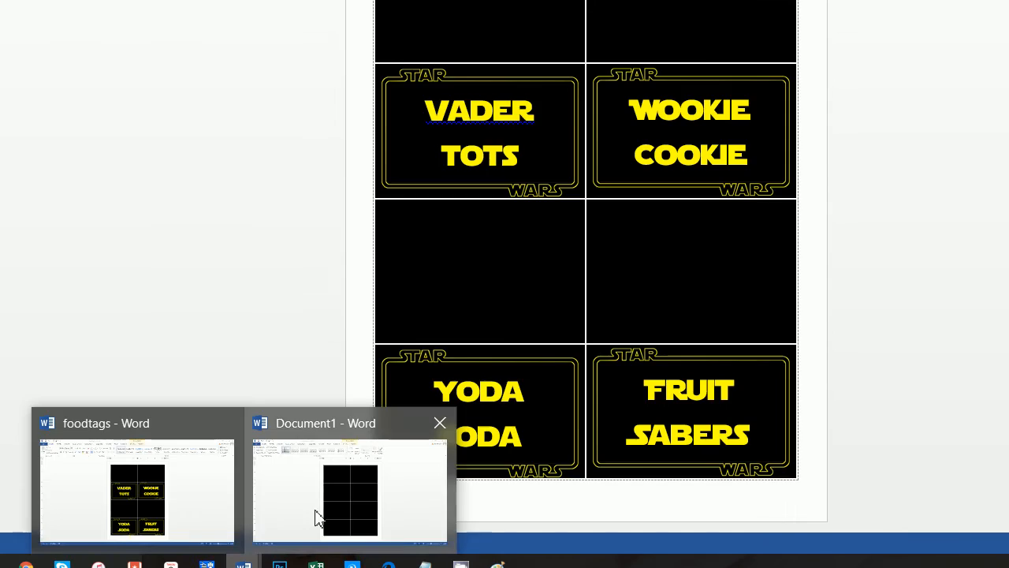
pyautogui.click(315, 518)
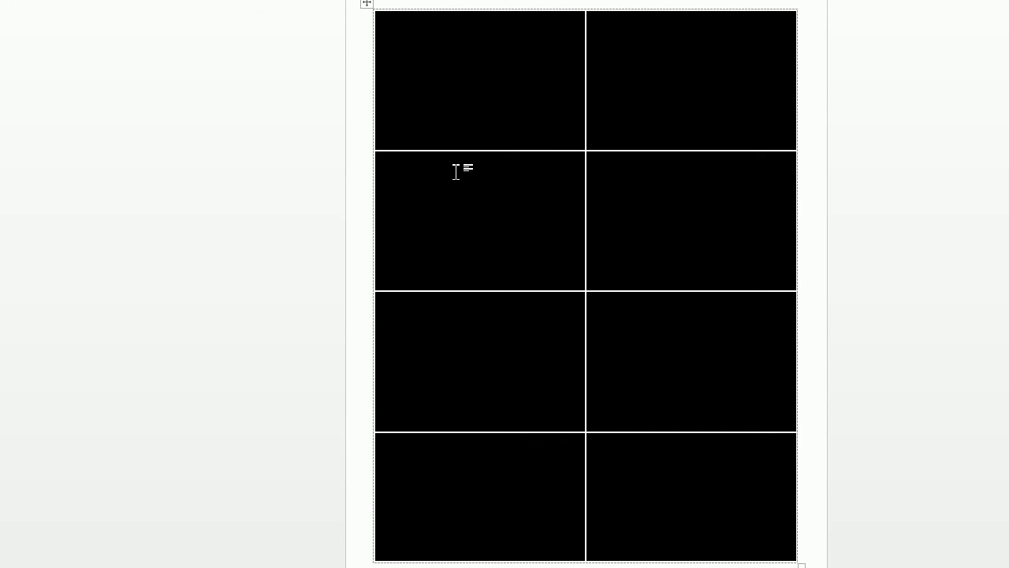
# Insert the Star_Wars_tags picture from the Desktop's star wars folder into the first cell of the table's second row.
pyautogui.click(418, 201)
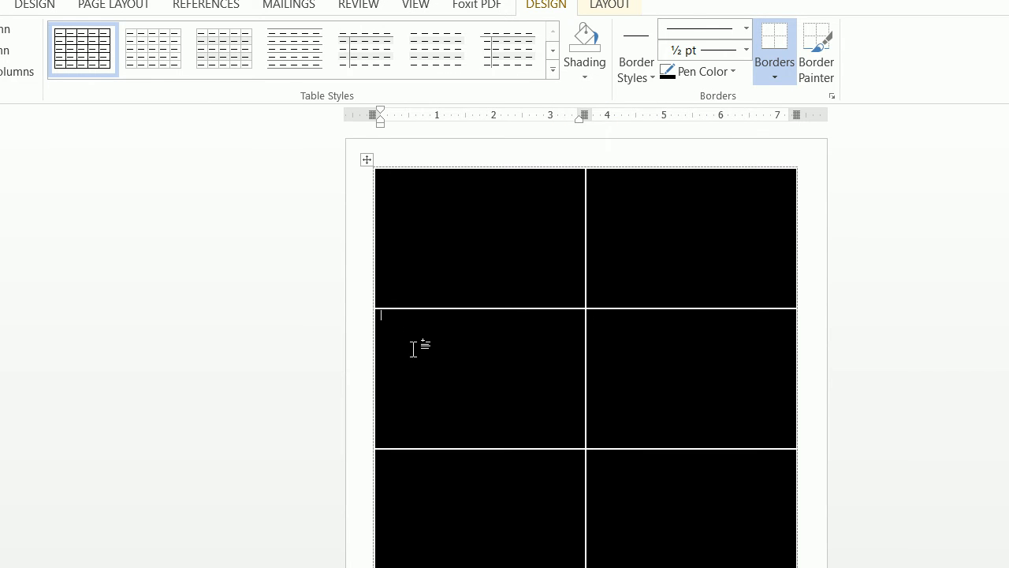
pyautogui.click(158, 34)
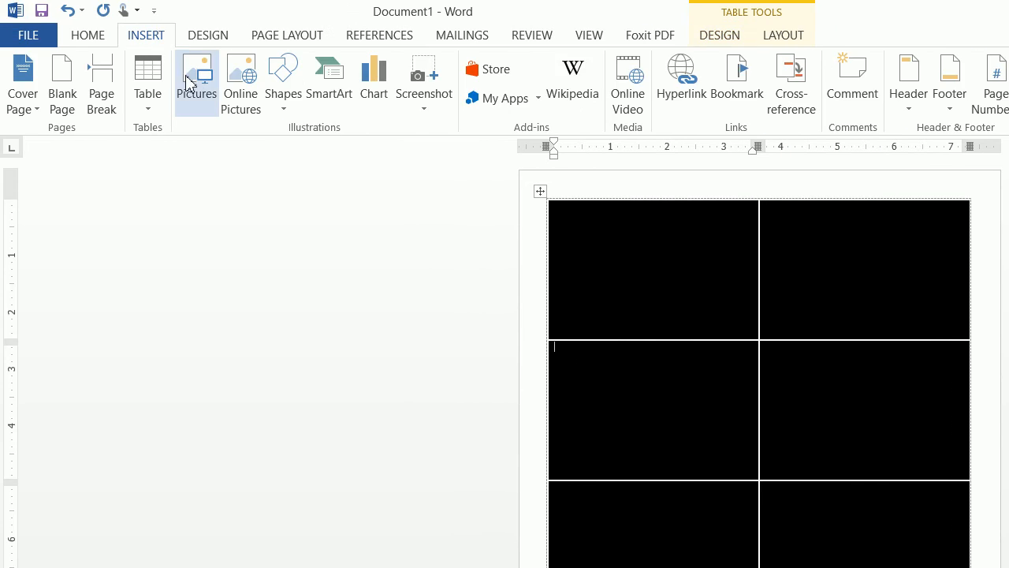
pyautogui.click(190, 83)
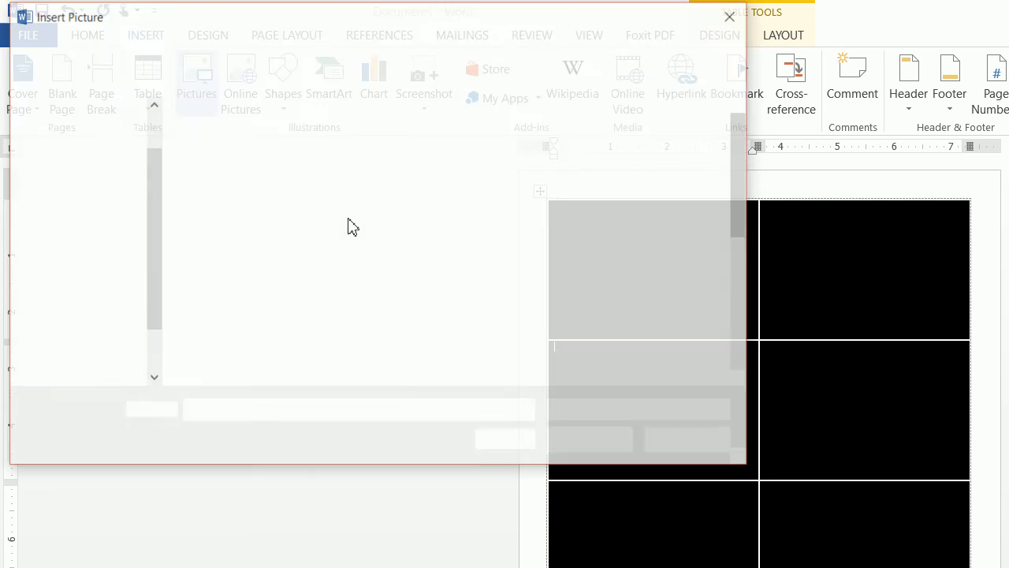
pyautogui.click(89, 134)
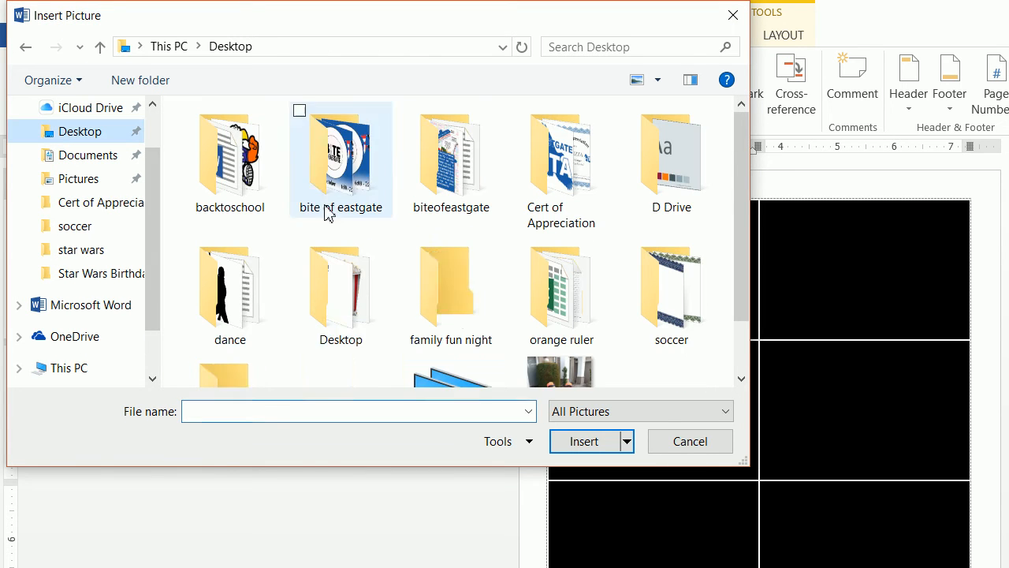
pyautogui.scroll(-2, 223, 356)
pyautogui.doubleClick(223, 355)
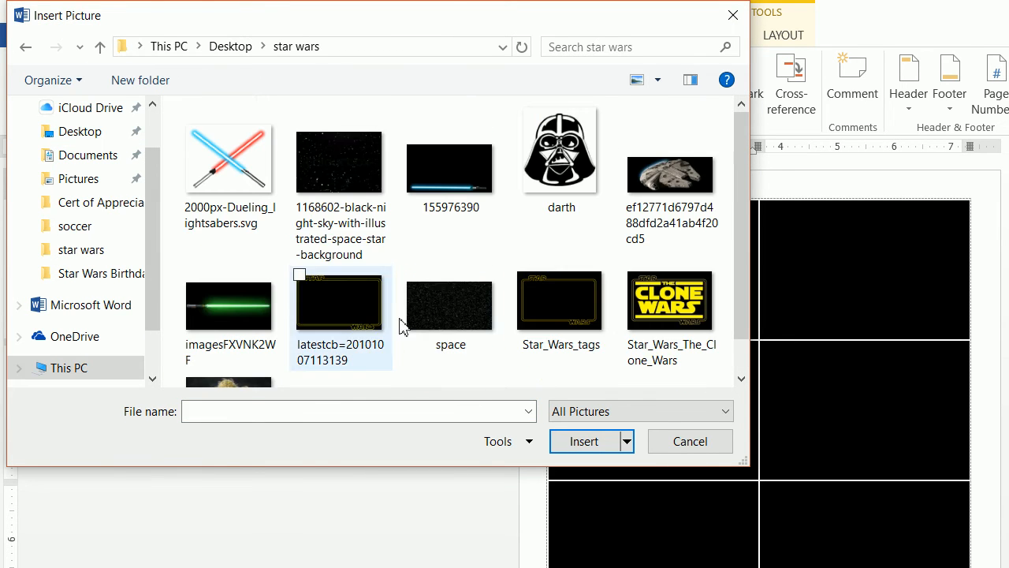
pyautogui.click(542, 301)
pyautogui.click(587, 421)
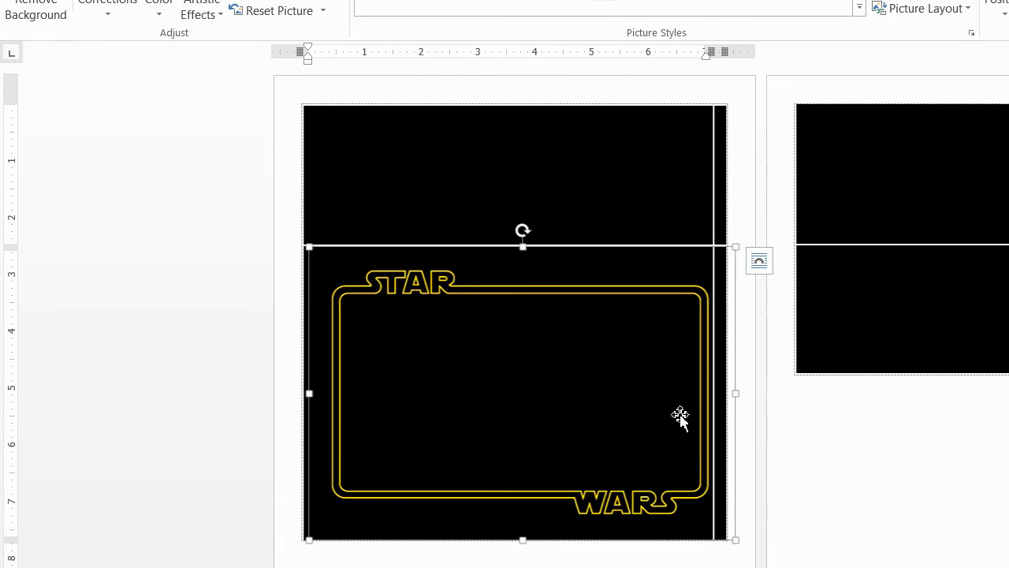
# Set the frame picture's text wrapping to In Front of Text.
pyautogui.click(759, 263)
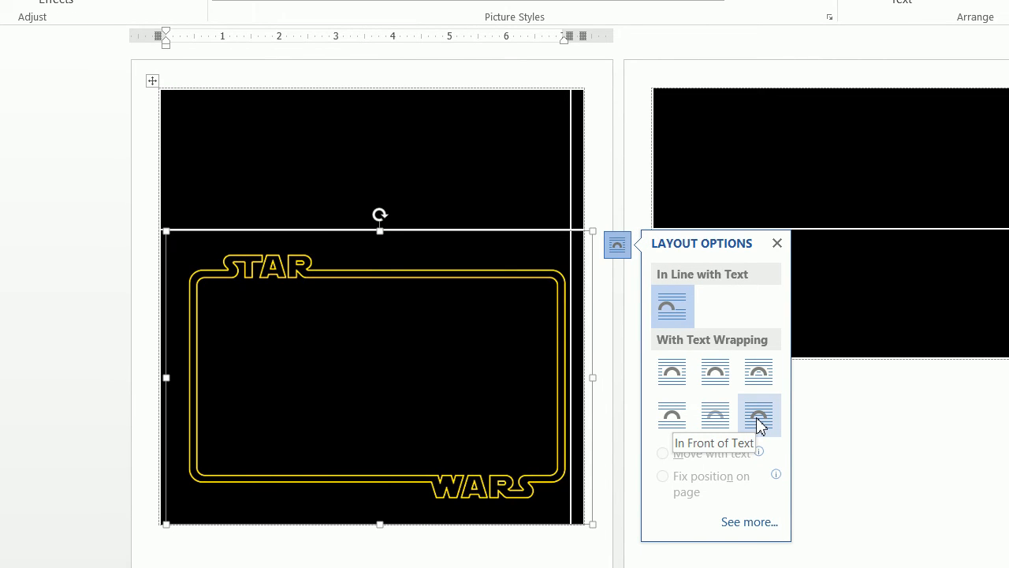
pyautogui.rightClick(490, 274)
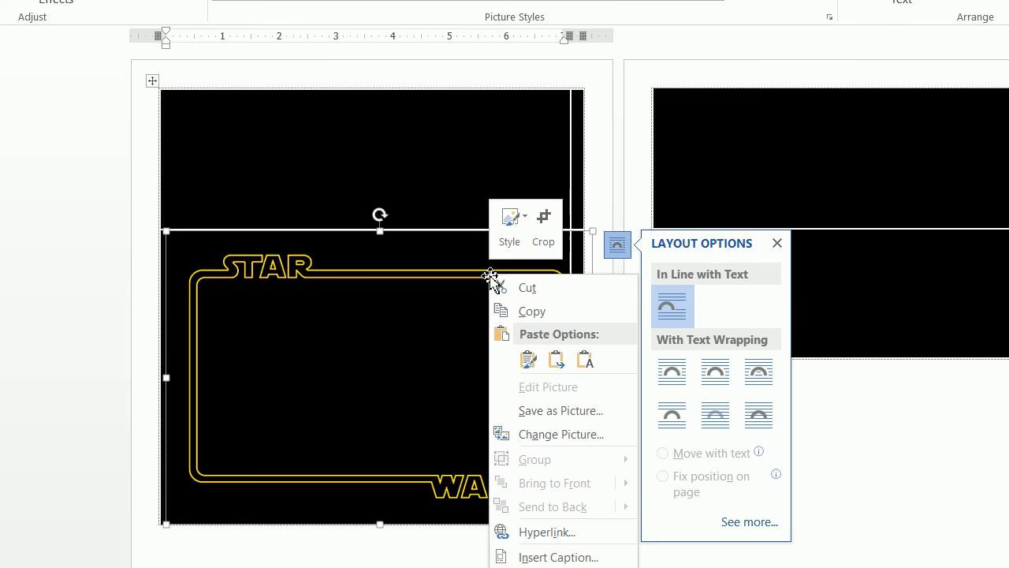
pyautogui.moveTo(547, 468)
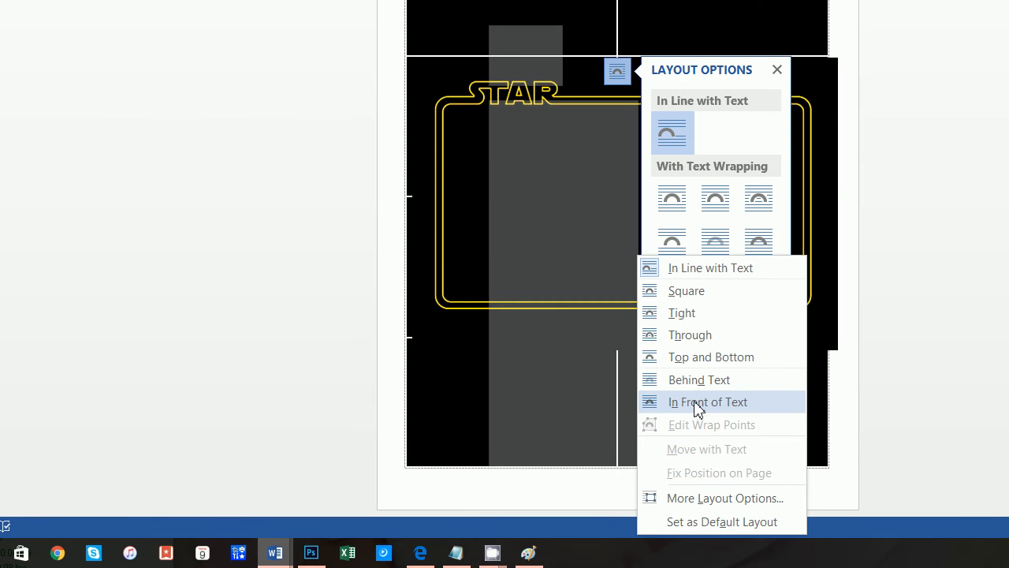
pyautogui.click(695, 402)
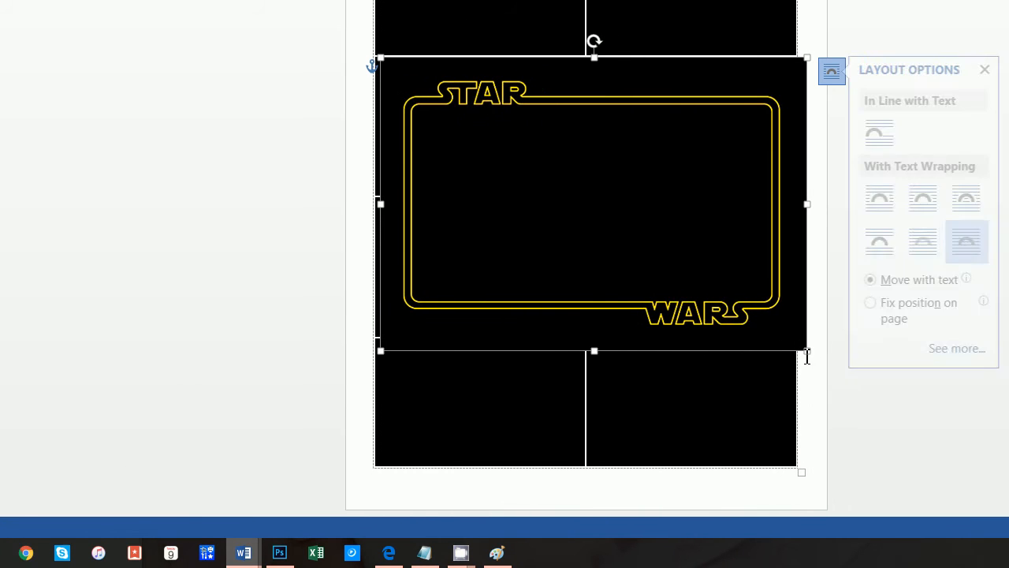
# Shrink the frame picture to about 3.49" wide by 2.39" high and position it within the second row's first cell.
pyautogui.moveTo(747, 354); pyautogui.dragTo(519, 196)
pyautogui.moveTo(519, 197); pyautogui.dragTo(520, 194)
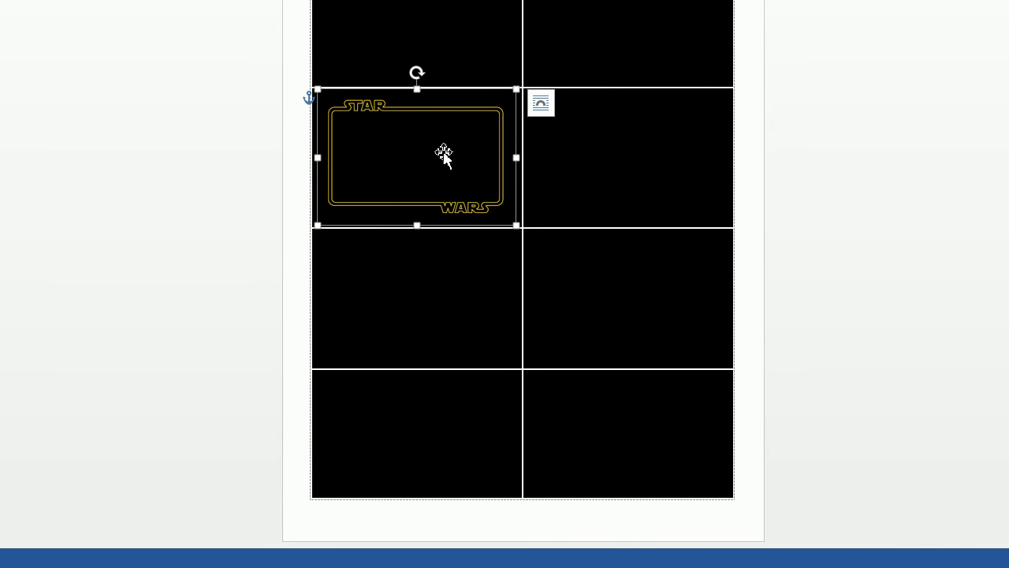
pyautogui.moveTo(444, 151); pyautogui.dragTo(448, 151)
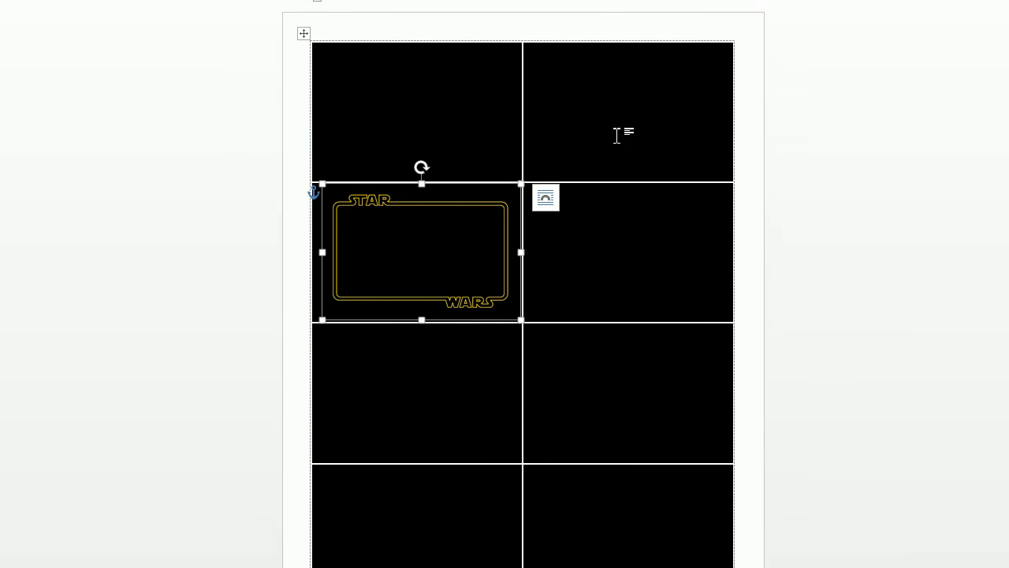
# Crop the black margins above and below the Star Wars frame, and enlarge the picture slightly to span the cell's width.
pyautogui.click(895, 61)
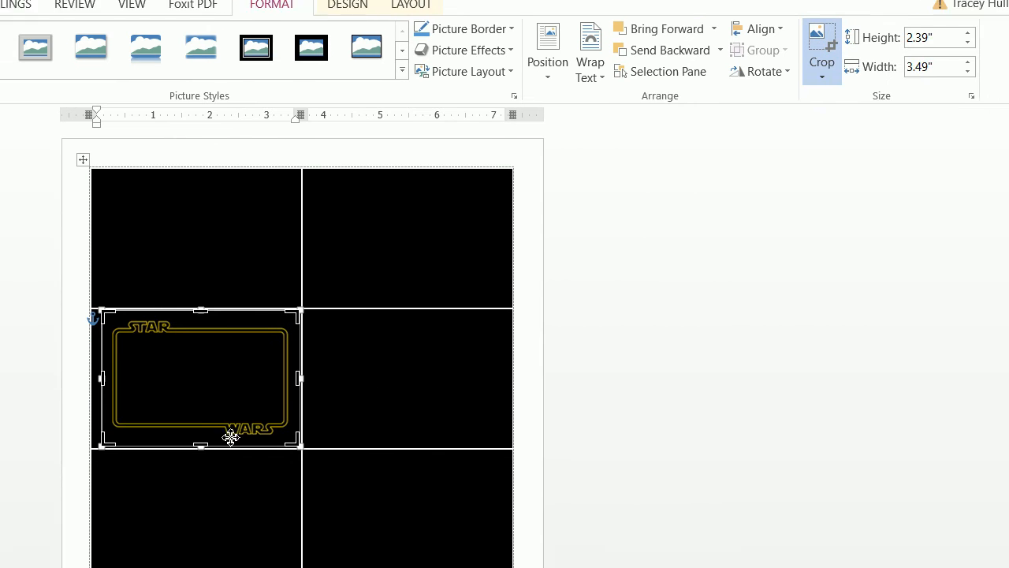
pyautogui.moveTo(268, 415); pyautogui.dragTo(269, 408)
pyautogui.moveTo(298, 278); pyautogui.dragTo(300, 289)
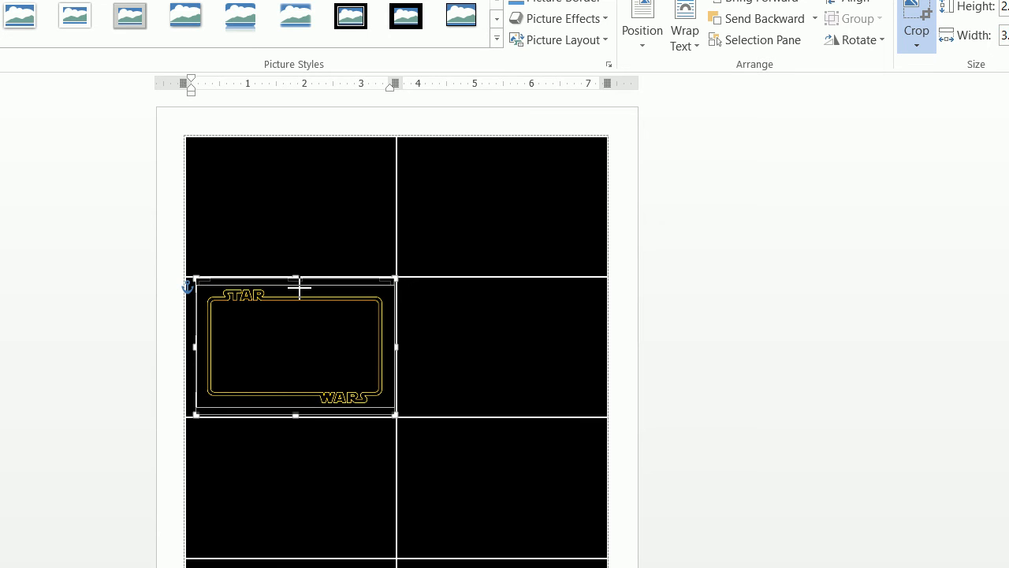
pyautogui.moveTo(299, 289); pyautogui.dragTo(300, 286)
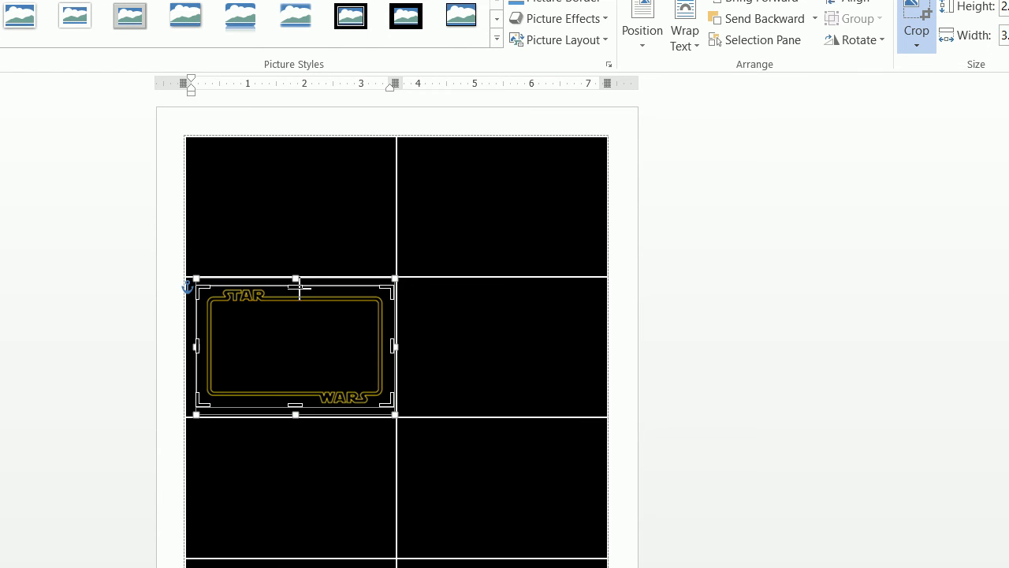
pyautogui.click(434, 336)
pyautogui.click(328, 343)
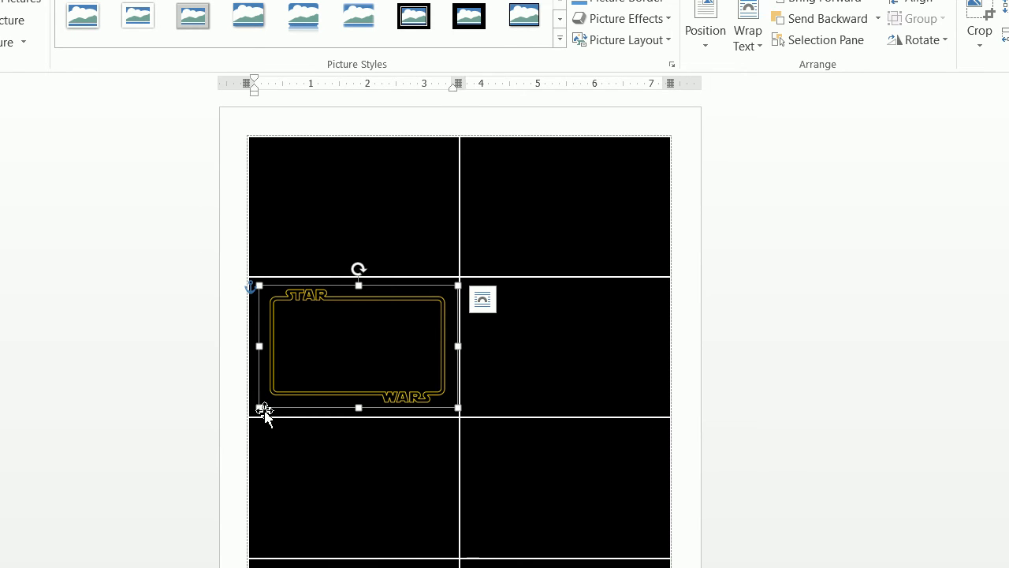
pyautogui.moveTo(260, 408); pyautogui.dragTo(259, 412)
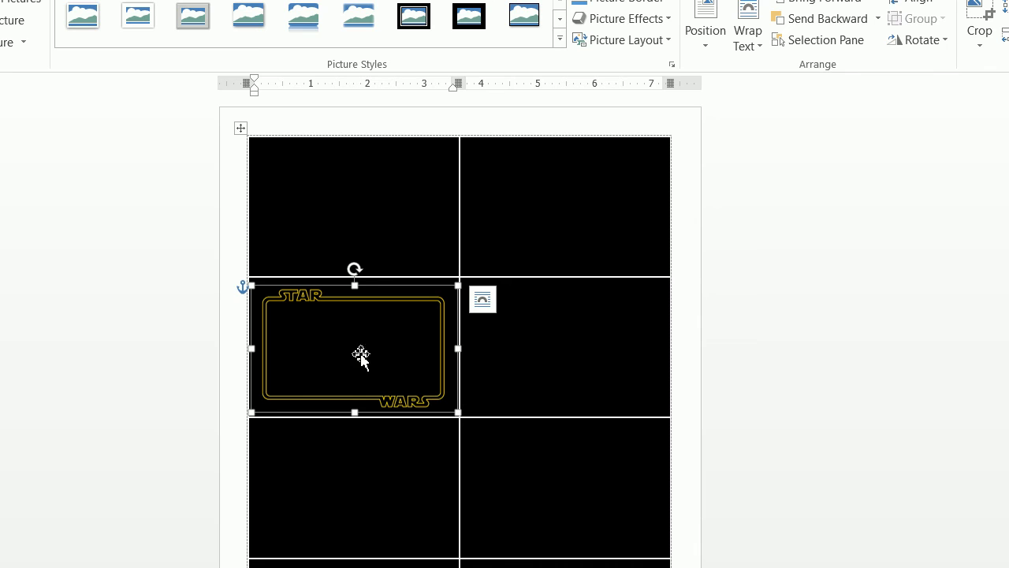
# Draw a text box about 2.75" wide by 1.56" high inside the Star Wars frame in the second row's first cell.
pyautogui.click(581, 374)
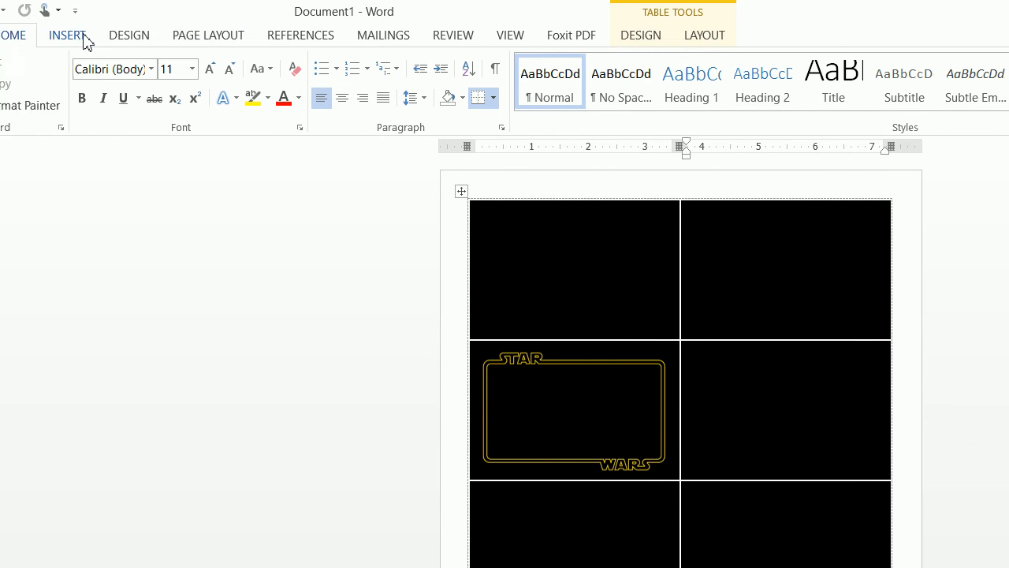
pyautogui.click(69, 35)
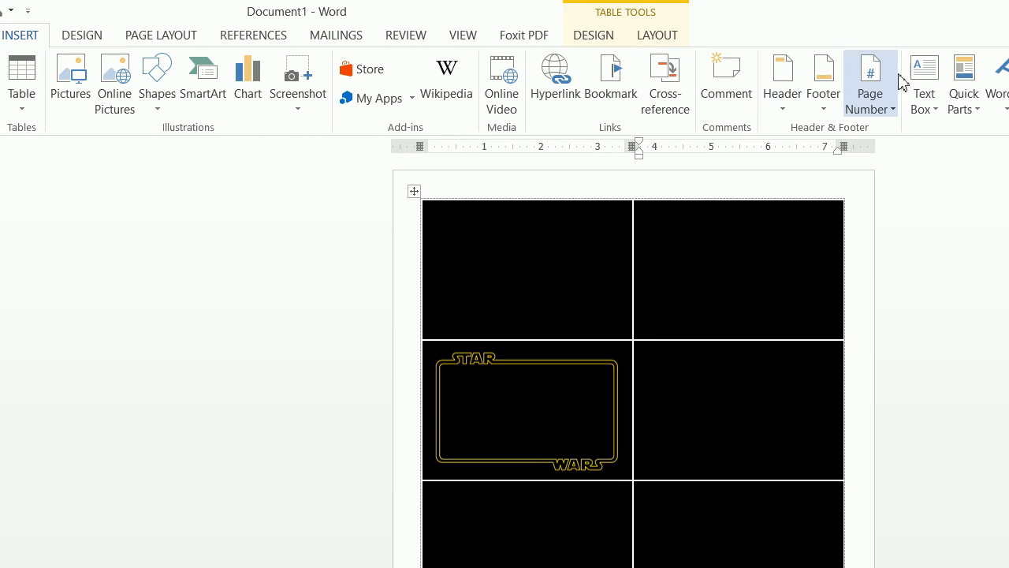
pyautogui.click(923, 79)
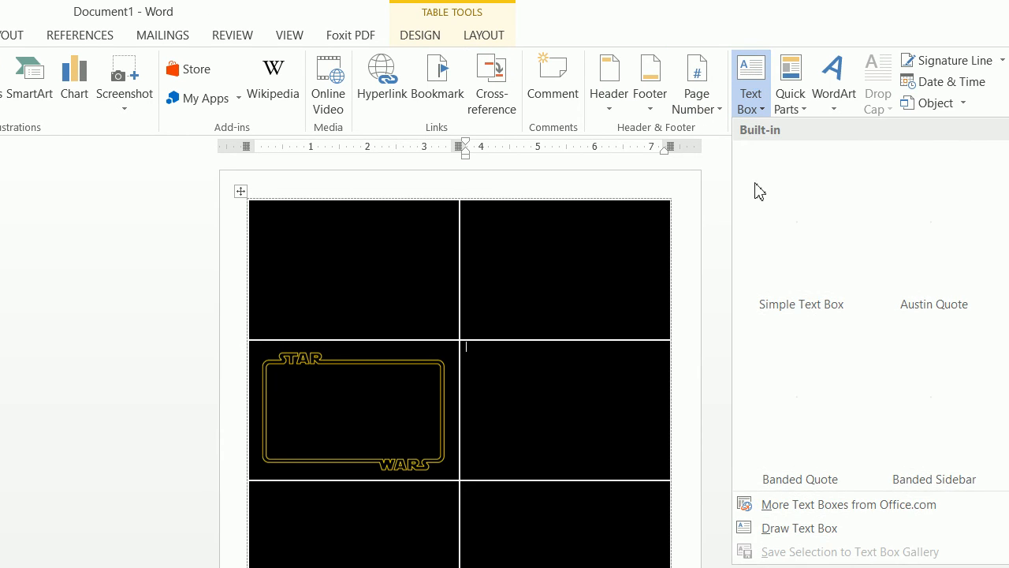
pyautogui.click(749, 528)
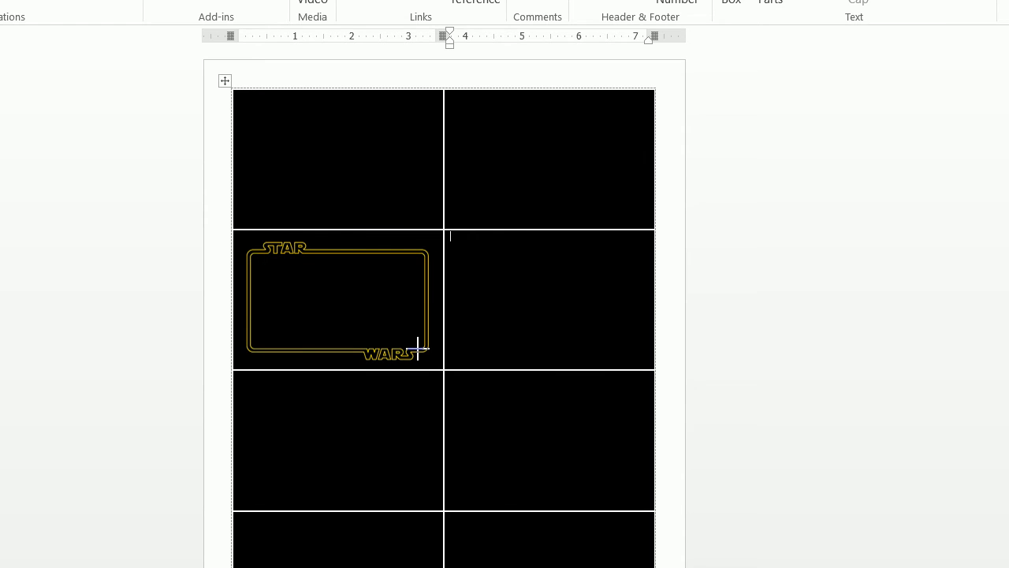
pyautogui.moveTo(418, 347); pyautogui.dragTo(420, 352)
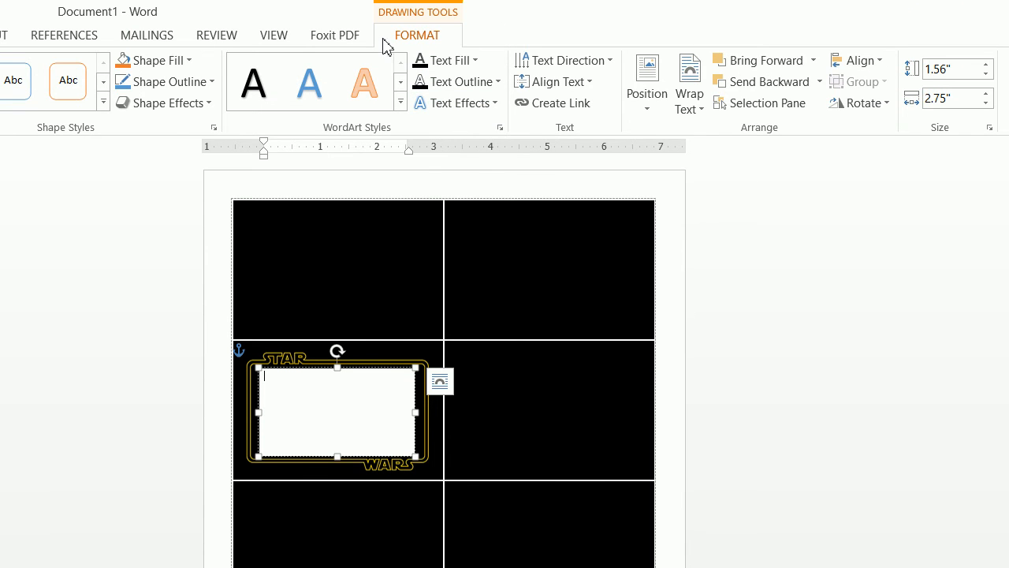
# Remove the fill and the outline of the text box inside the Star Wars frame.
pyautogui.click(182, 61)
pyautogui.click(158, 228)
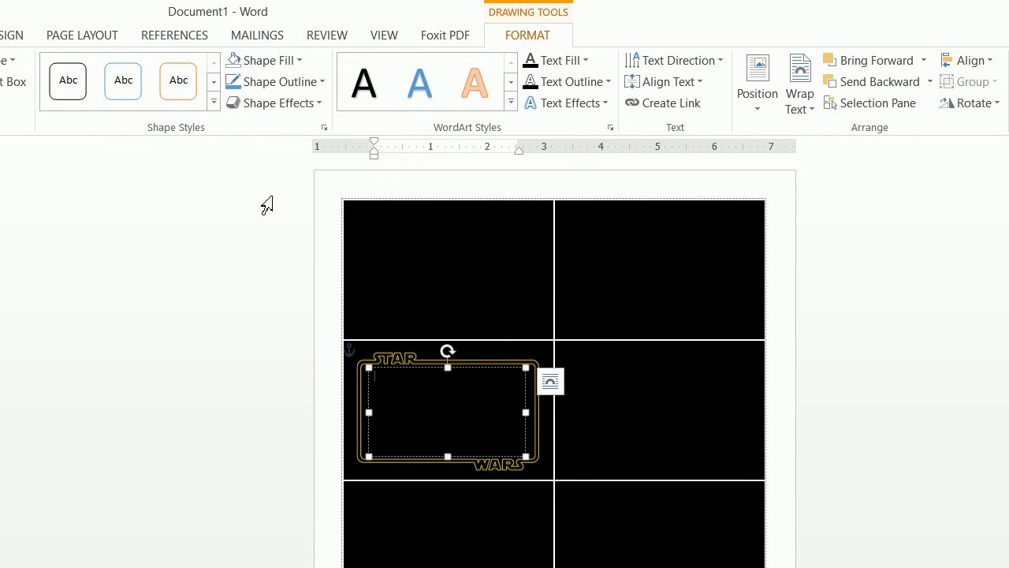
pyautogui.click(280, 83)
pyautogui.click(261, 250)
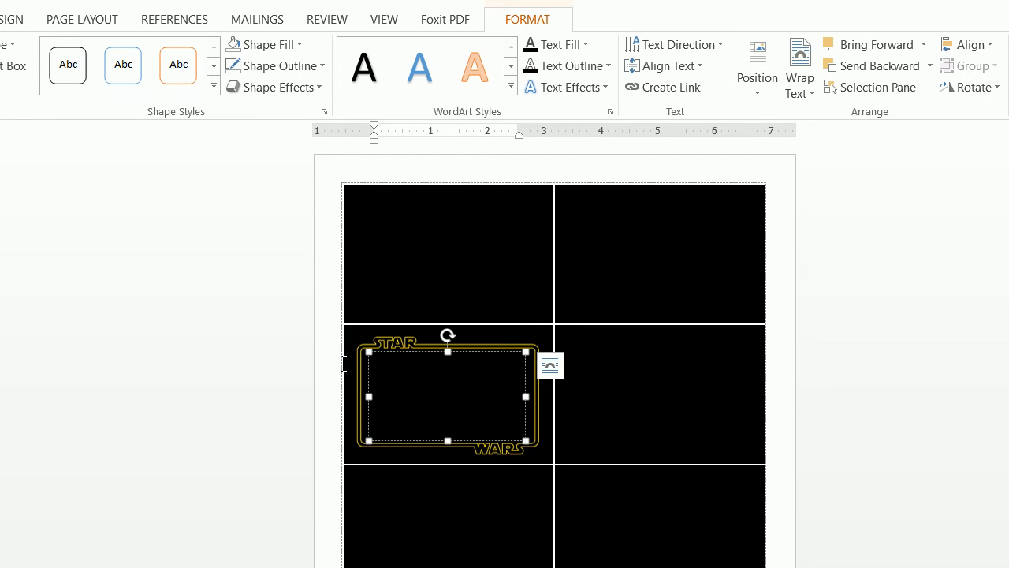
pyautogui.moveTo(342, 363); pyautogui.dragTo(343, 364)
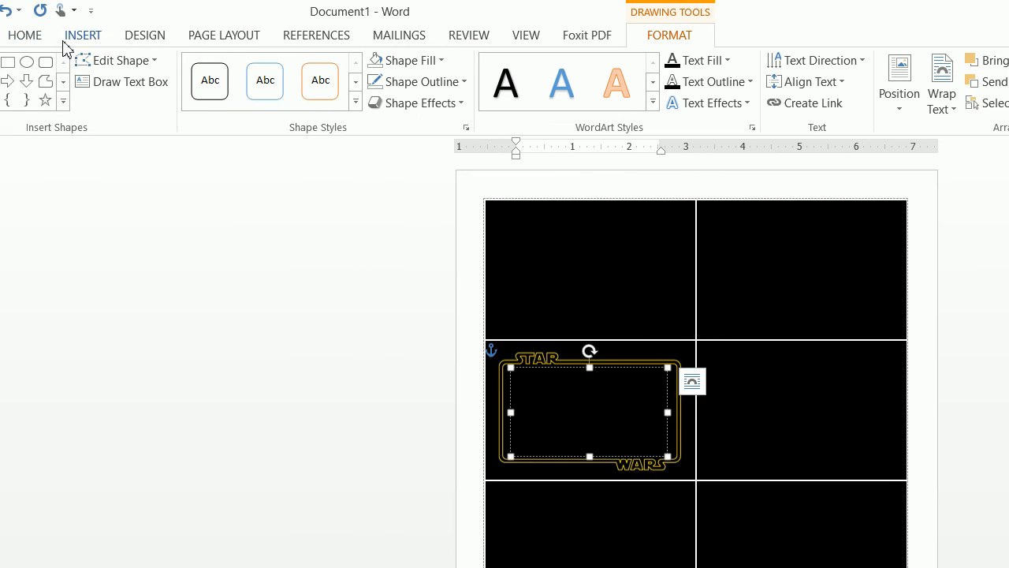
# Set the text box's font color to white and enter "Vader Tots".
pyautogui.click(87, 36)
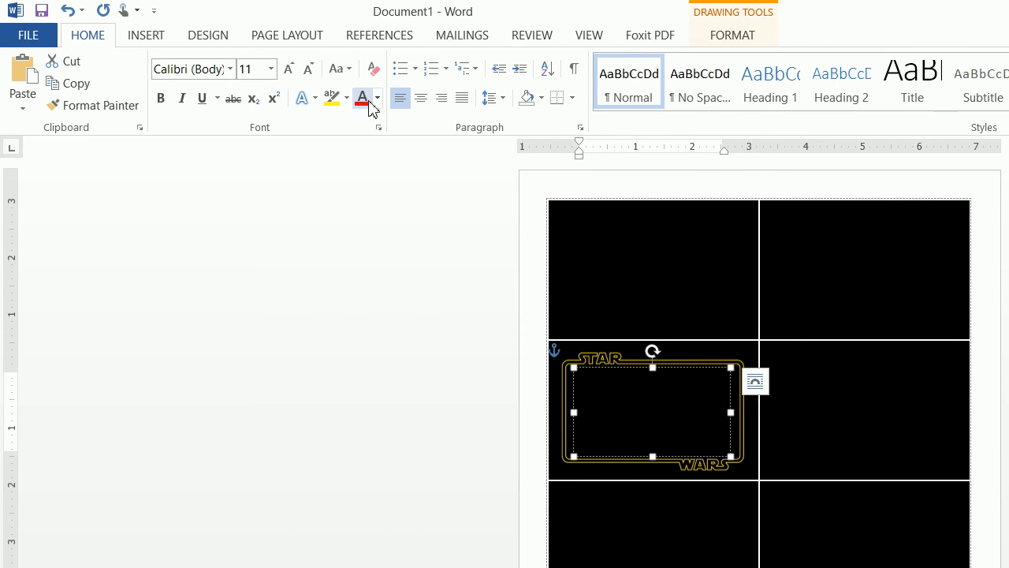
pyautogui.click(377, 98)
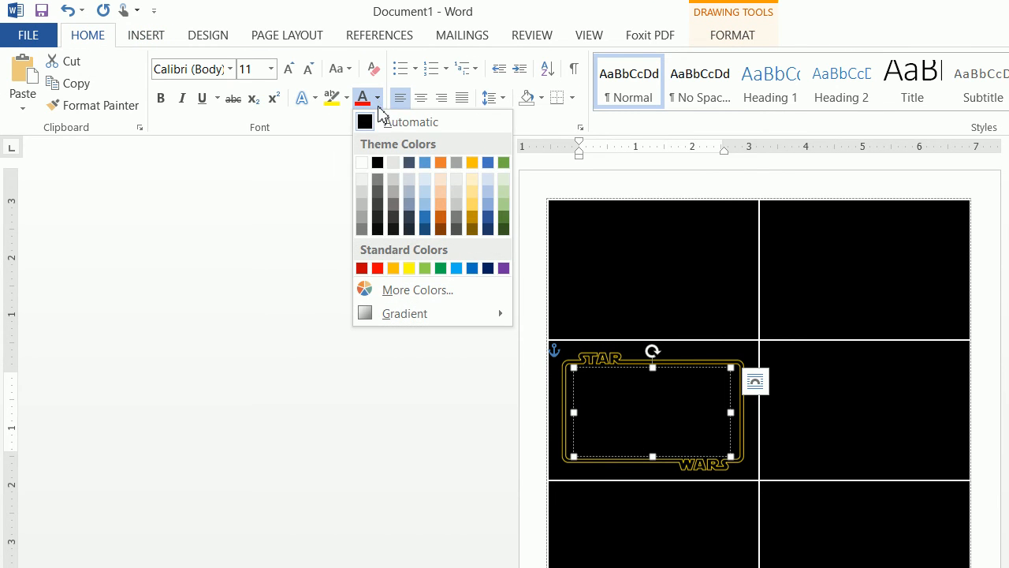
pyautogui.click(361, 162)
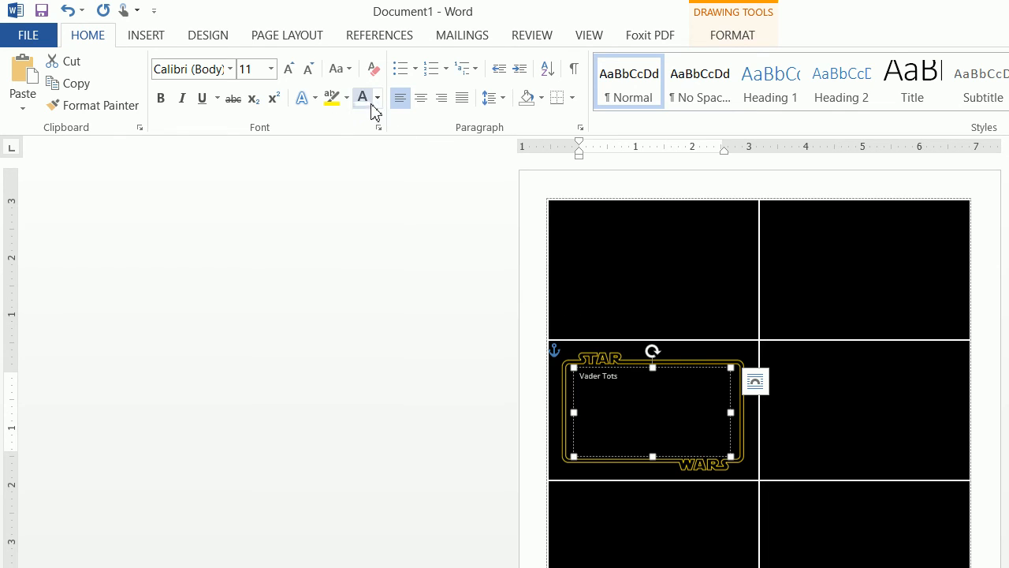
# Format the "Vader Tots" text in yellow with the Star Jedi font at size 36.
pyautogui.click(625, 377)
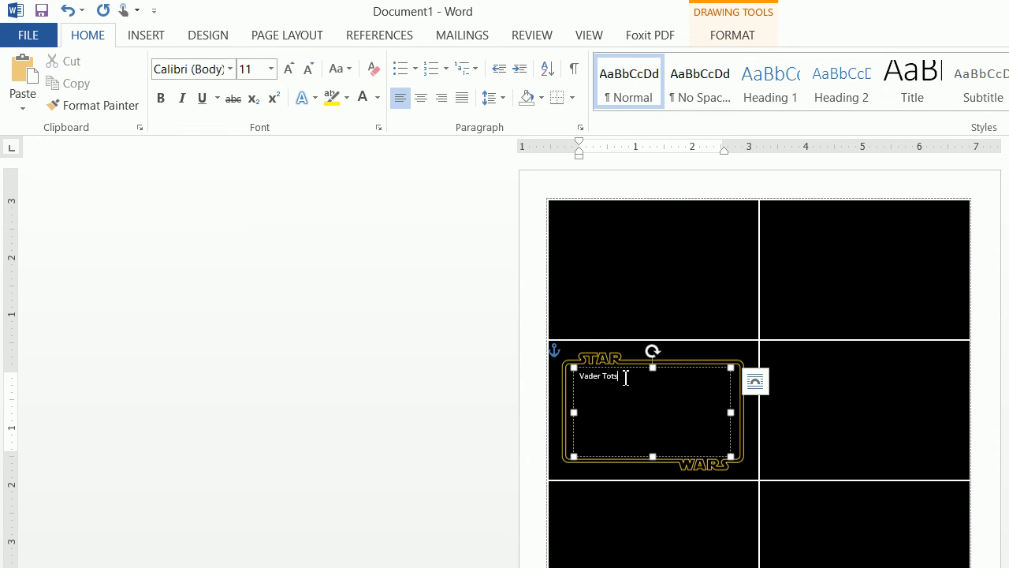
pyautogui.moveTo(582, 379); pyautogui.dragTo(618, 377)
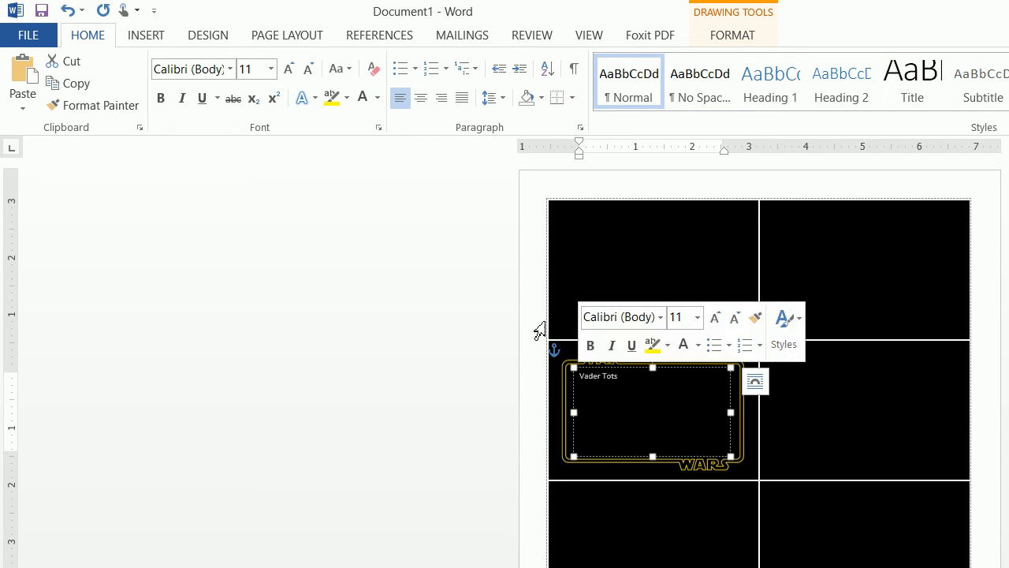
pyautogui.click(378, 97)
pyautogui.click(407, 268)
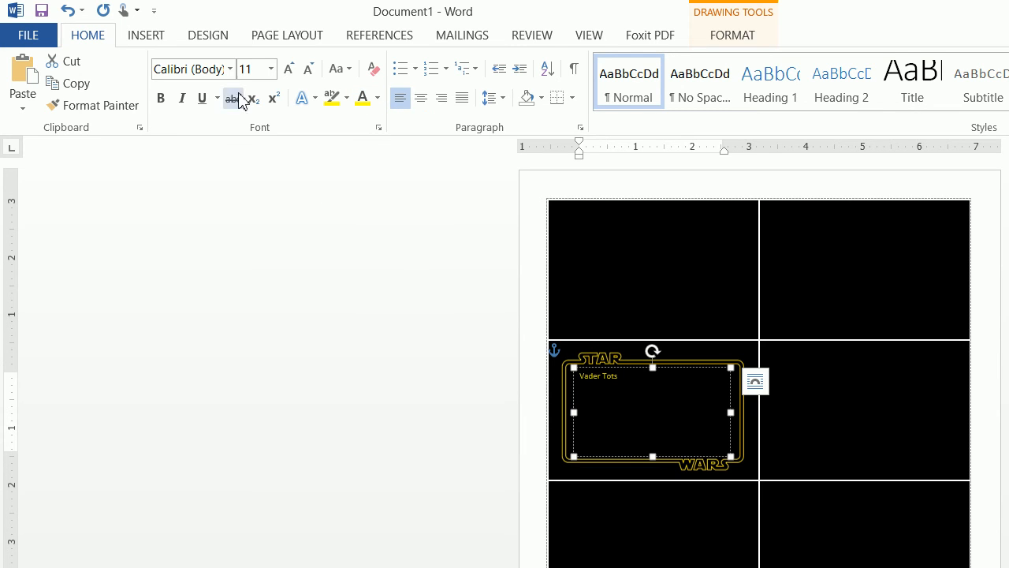
pyautogui.click(230, 70)
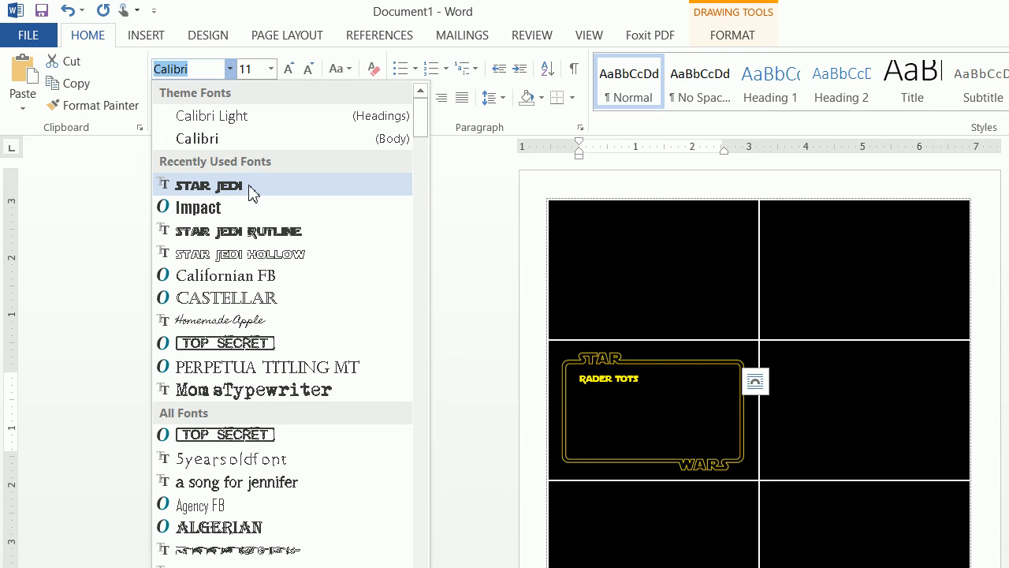
pyautogui.click(209, 185)
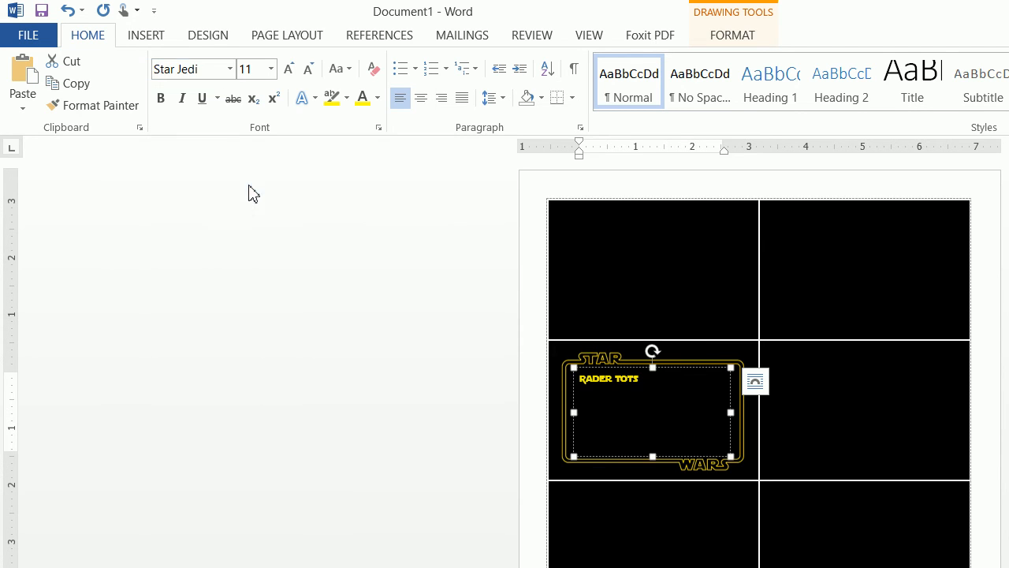
pyautogui.click(271, 70)
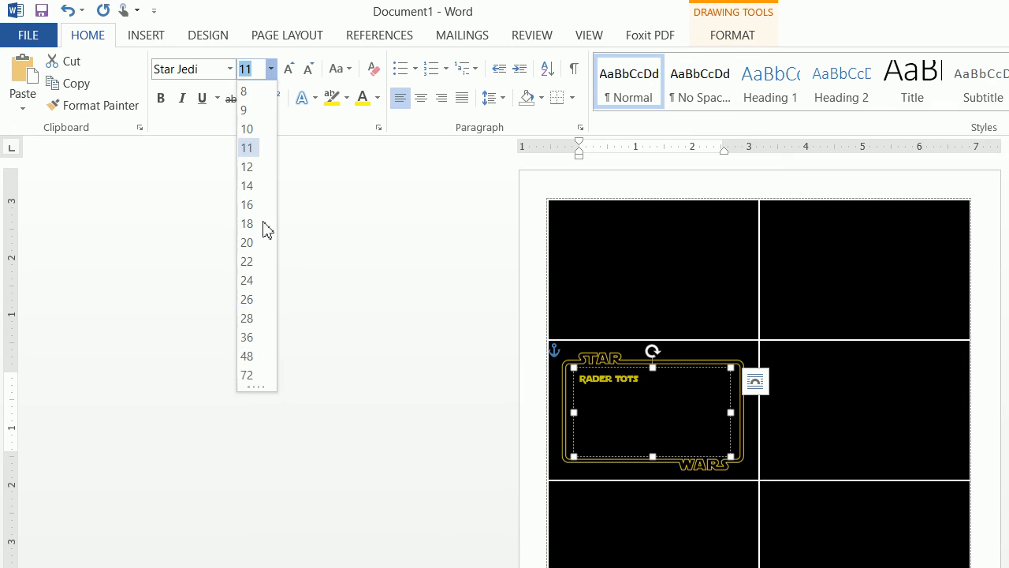
pyautogui.click(250, 341)
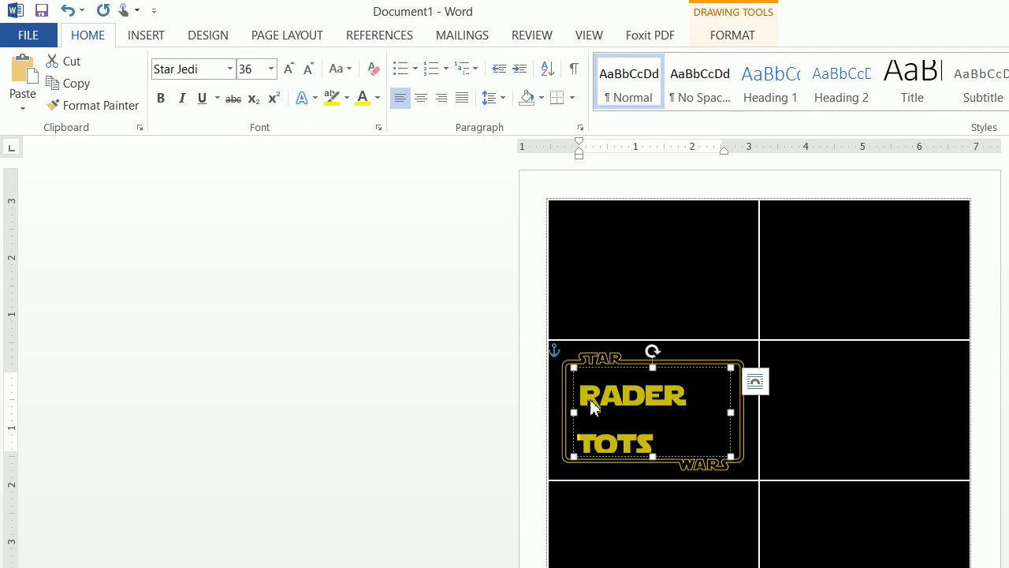
# Replace the first letter of the label's first word with "T" to read "Tader Tots".
pyautogui.click(584, 400)
pyautogui.press('Delete')
pyautogui.write('T')
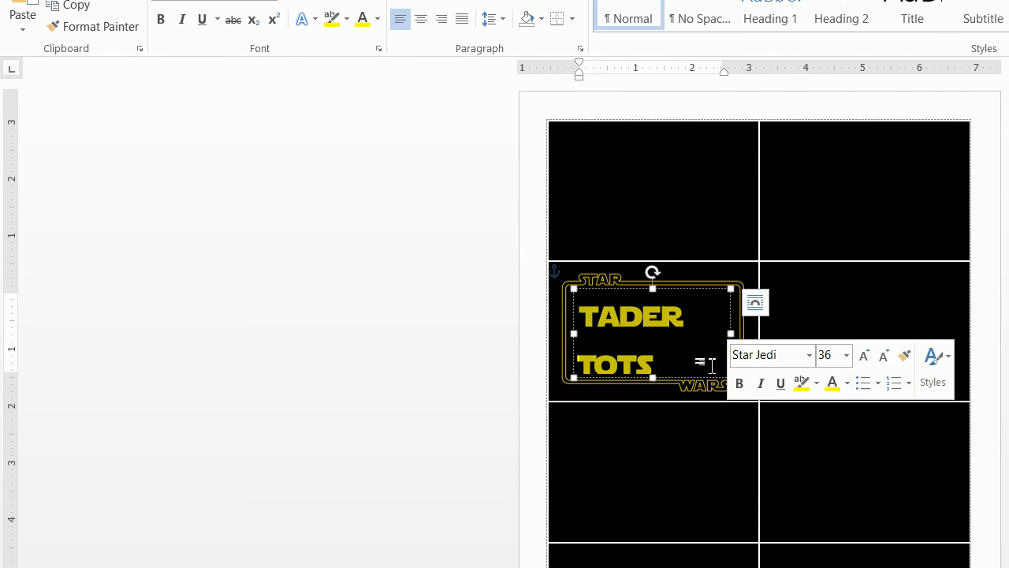
pyautogui.click(493, 68)
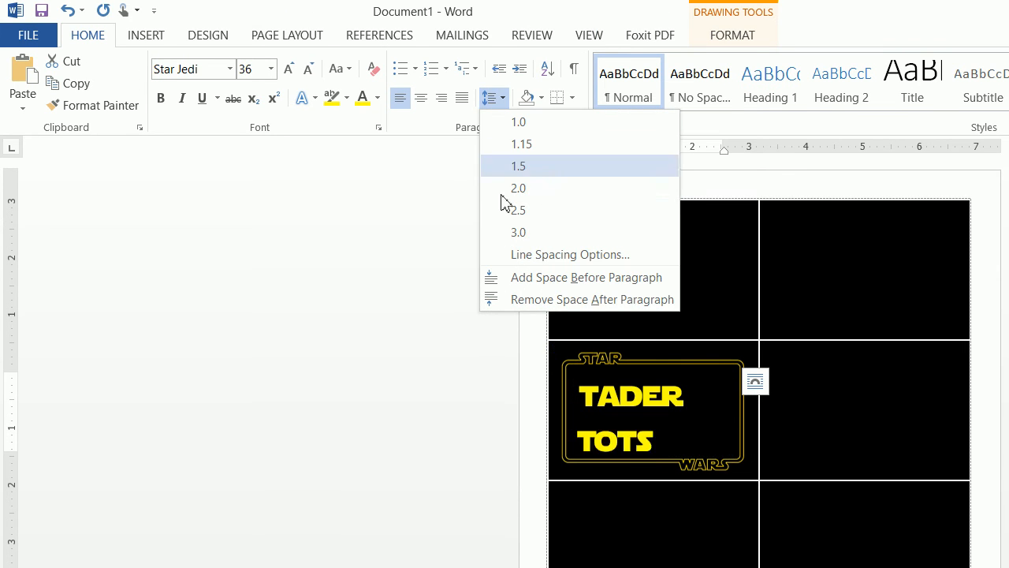
pyautogui.click(525, 255)
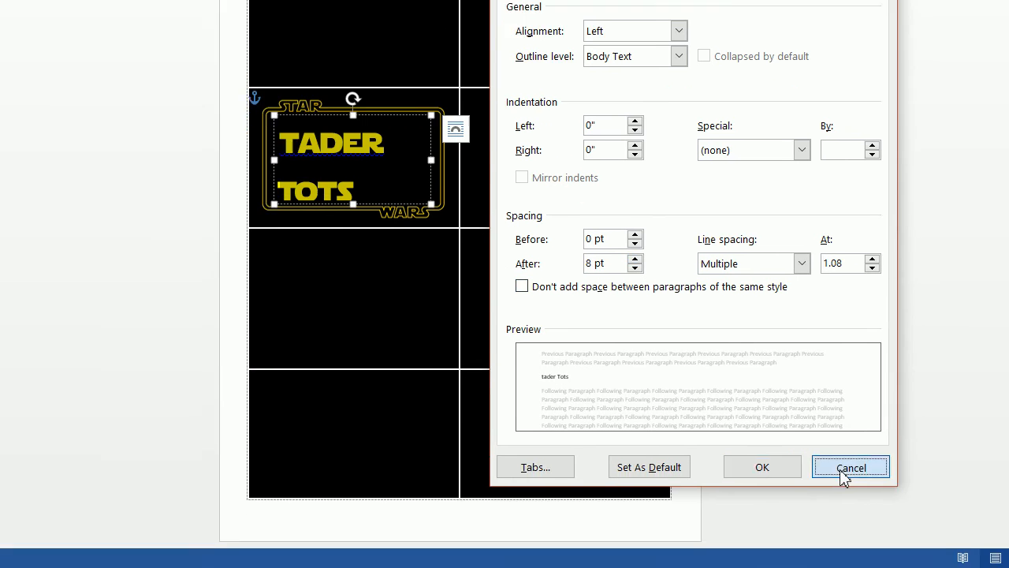
pyautogui.click(912, 528)
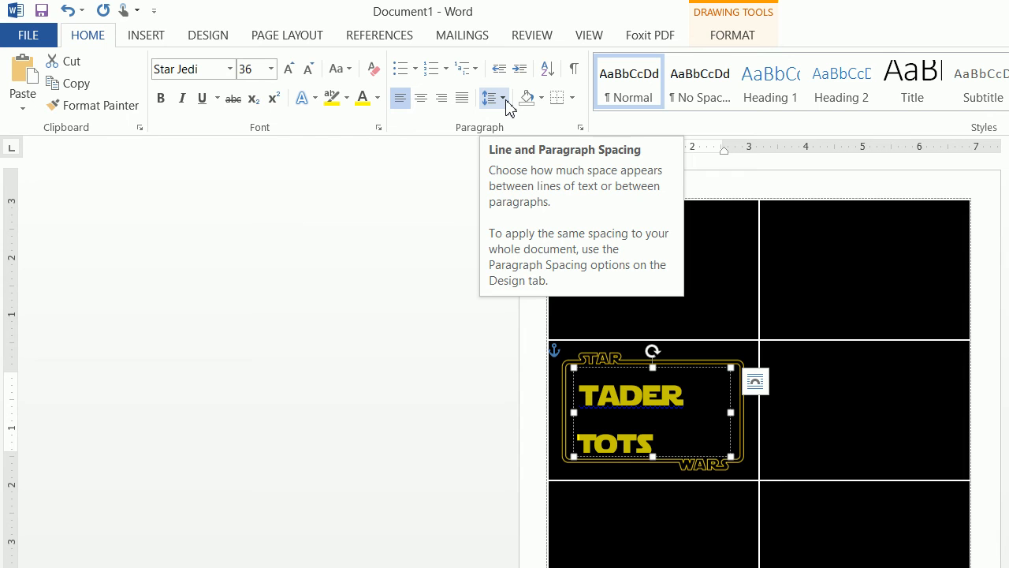
# Set the label text's spacing after the paragraph to 0 pt and its line spacing to Single.
pyautogui.click(503, 97)
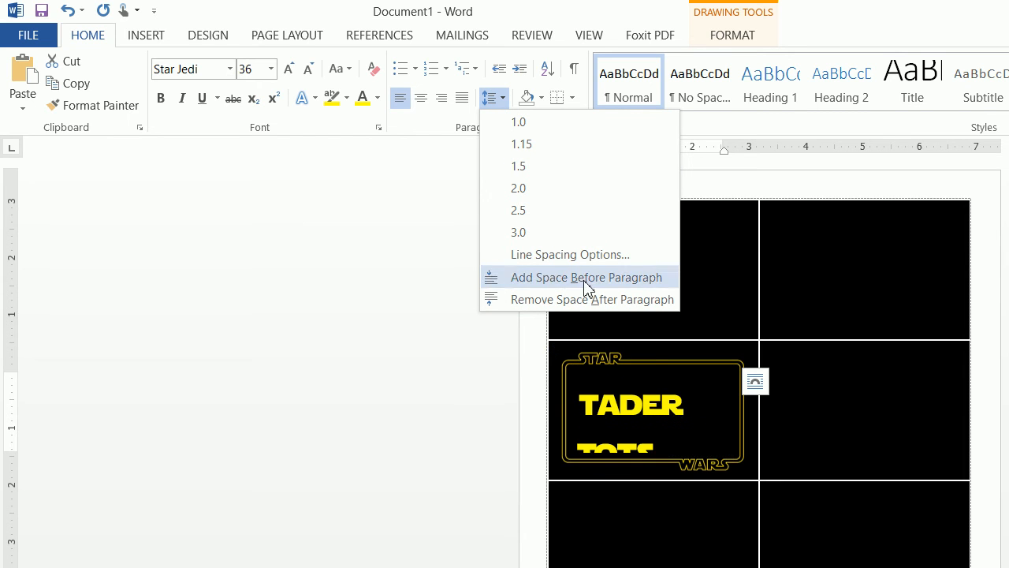
pyautogui.click(585, 255)
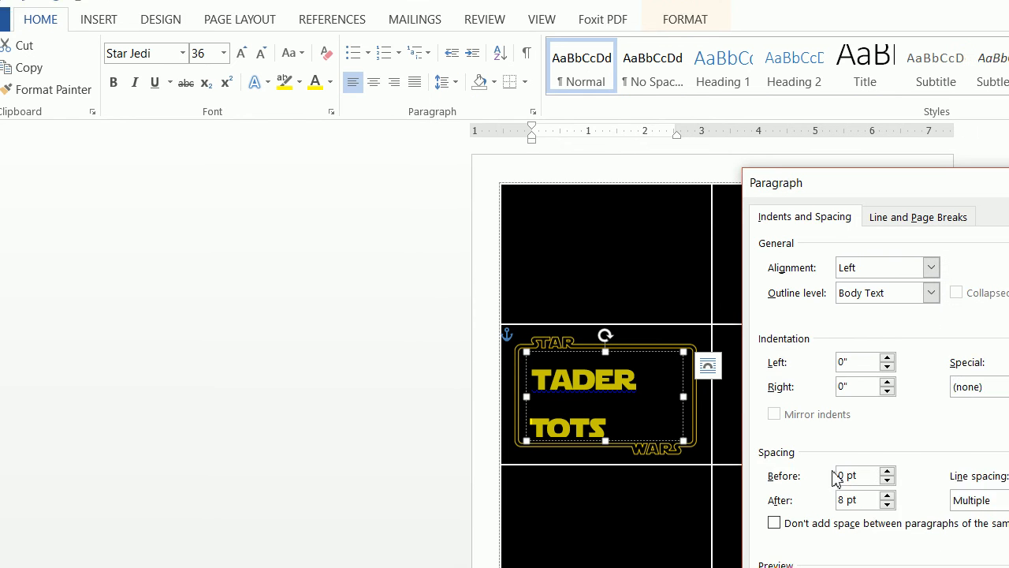
pyautogui.click(935, 518)
pyautogui.click(746, 410)
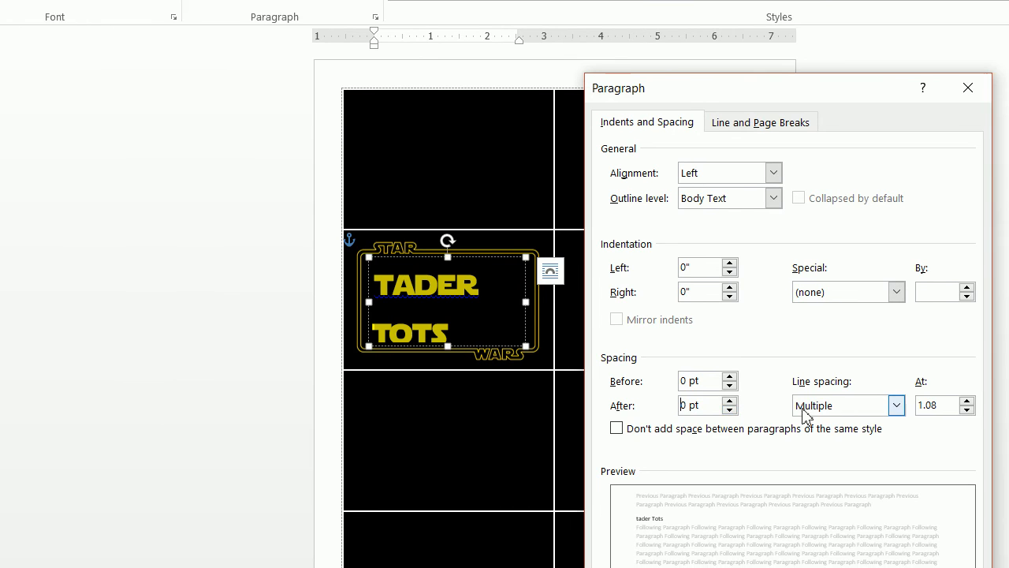
pyautogui.click(902, 407)
pyautogui.click(744, 424)
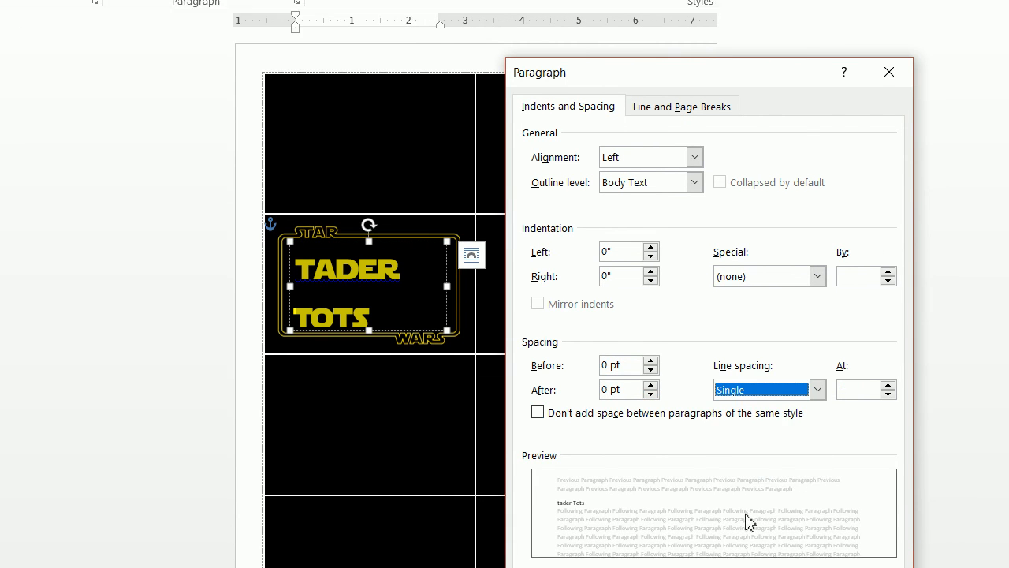
pyautogui.click(746, 468)
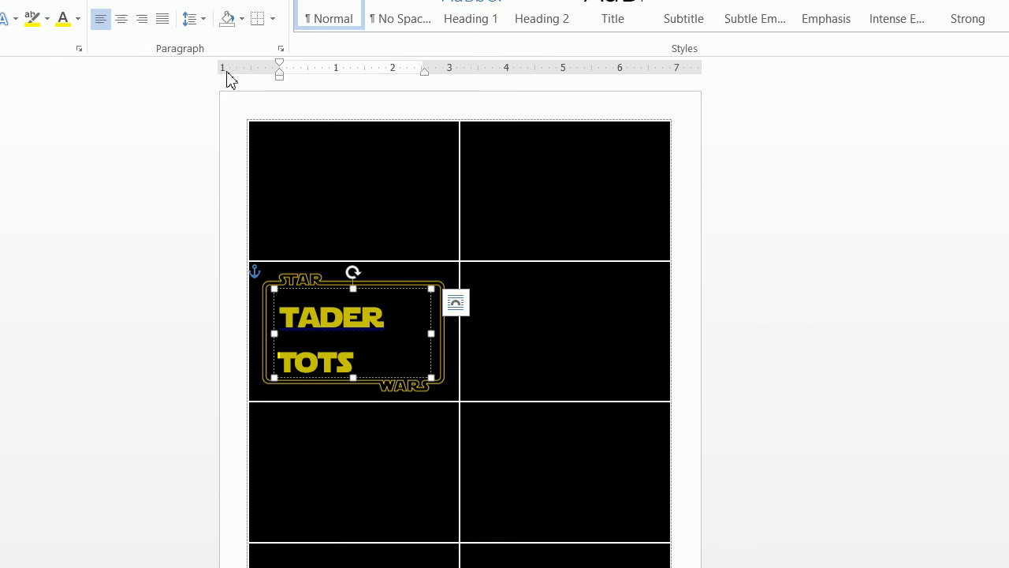
# Center the label text, then shift its text box up slightly and extend the box's lower edge within the frame.
pyautogui.click(200, 98)
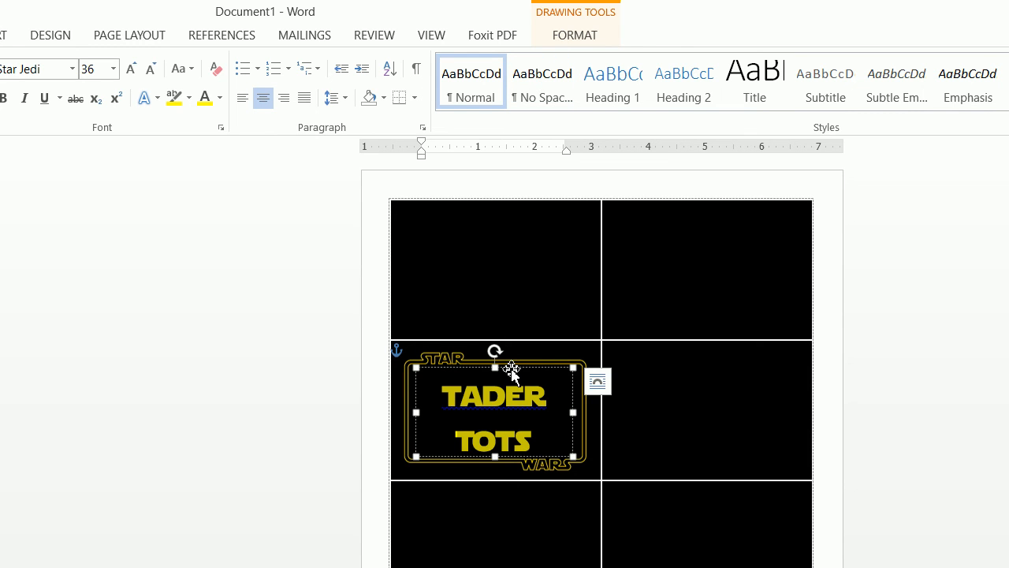
pyautogui.click(511, 367)
pyautogui.moveTo(511, 366); pyautogui.dragTo(510, 360)
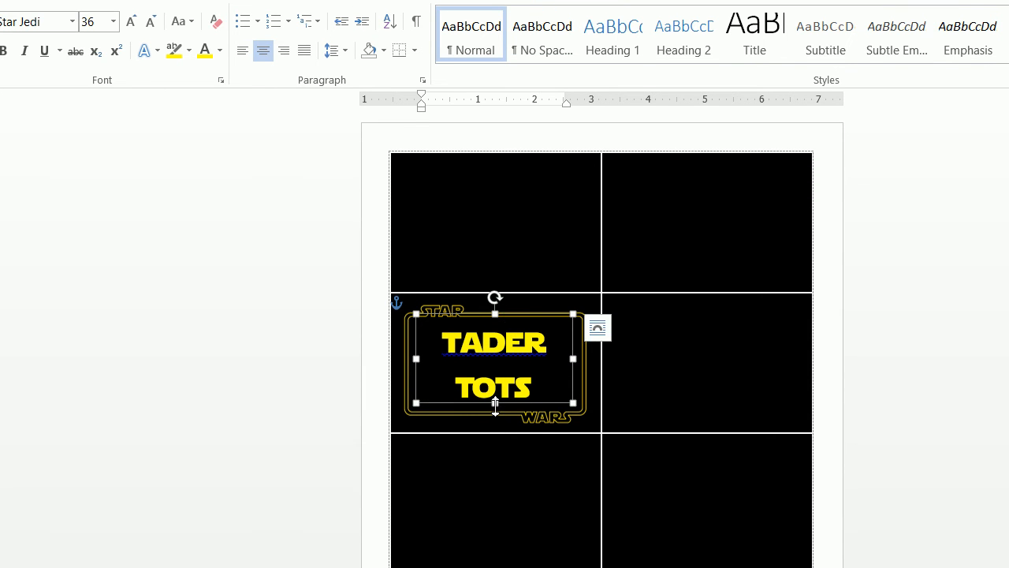
pyautogui.moveTo(496, 404); pyautogui.dragTo(496, 409)
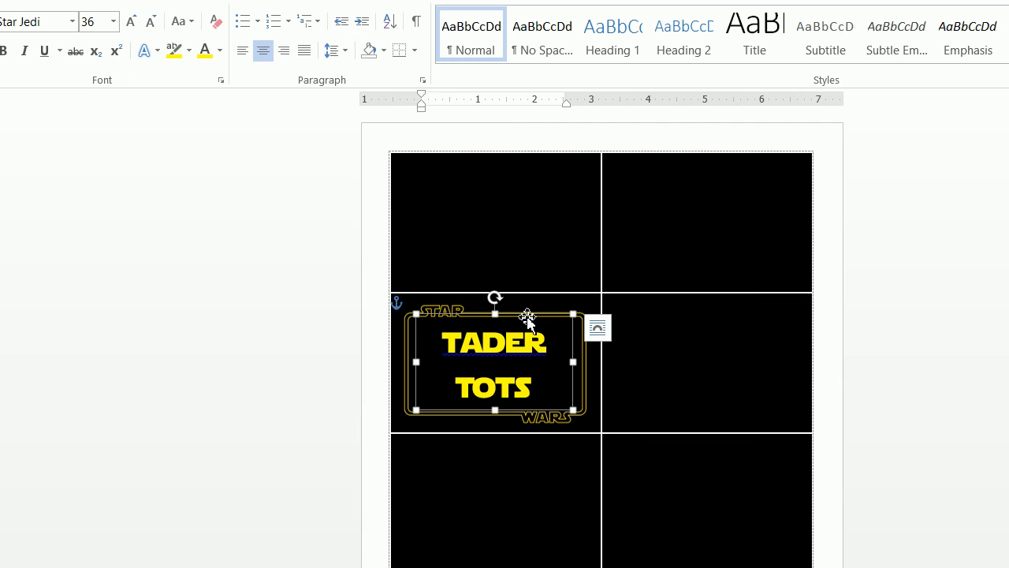
pyautogui.click(698, 330)
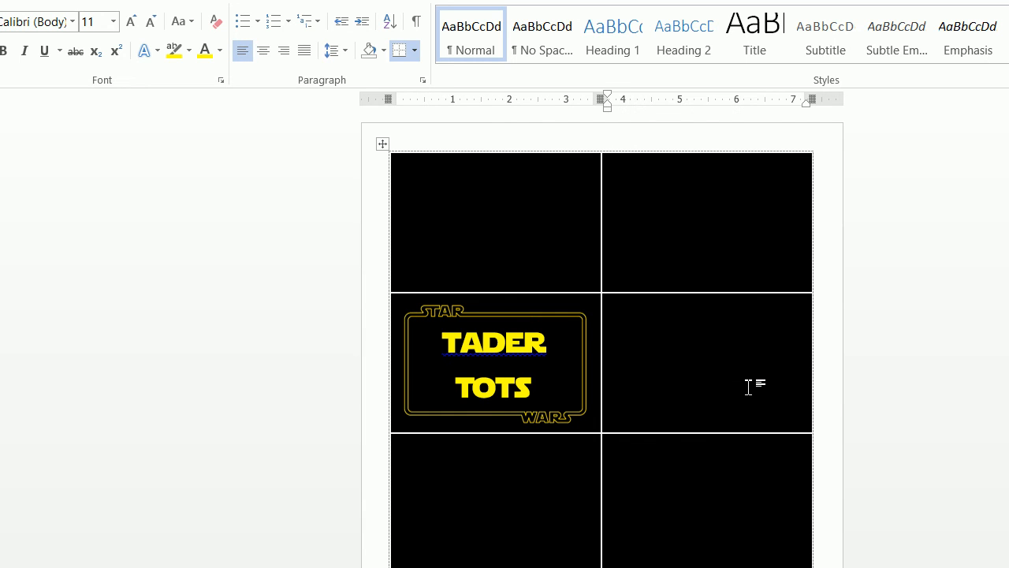
# Copy the frame picture together with its "Tader Tots" text box and paste them into the second row's second cell.
pyautogui.click(563, 313)
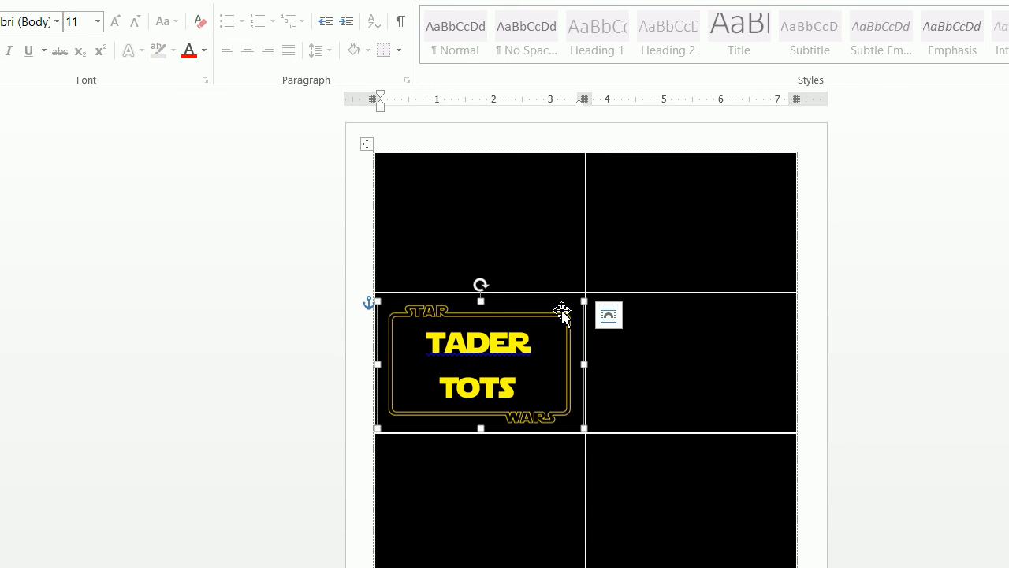
pyautogui.click(504, 354)
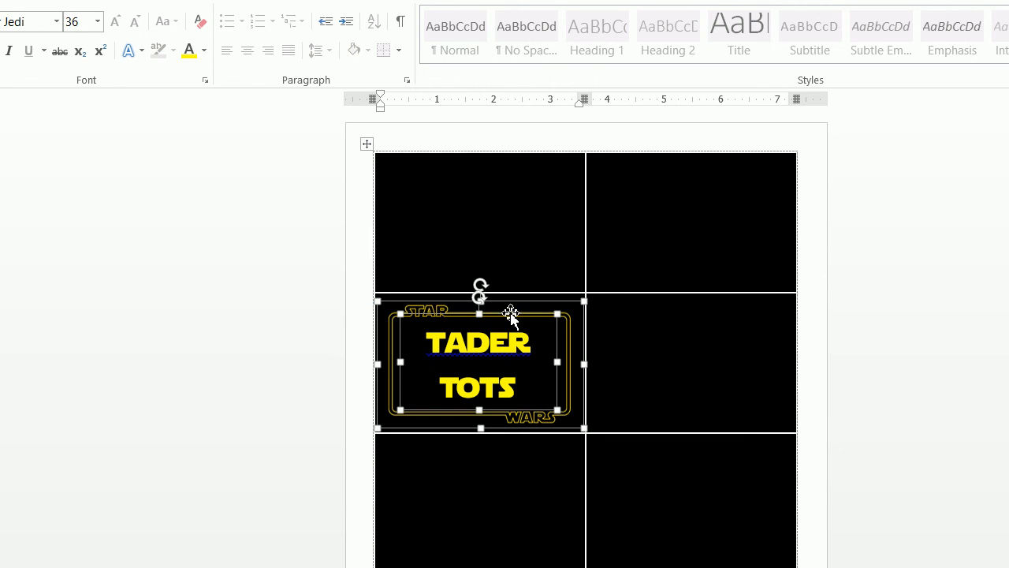
pyautogui.rightClick(511, 314)
pyautogui.click(535, 350)
pyautogui.click(645, 339)
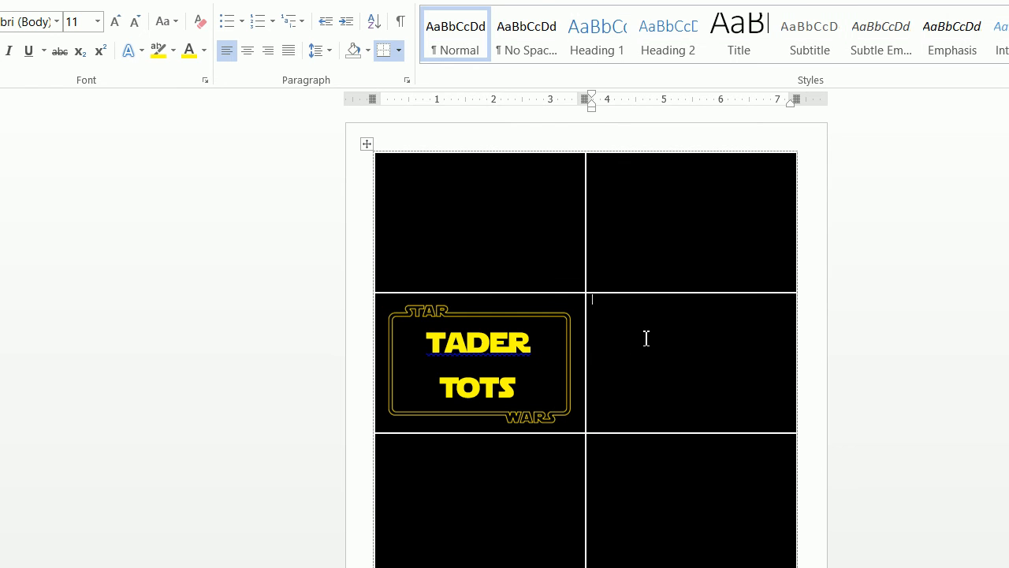
pyautogui.rightClick(645, 338)
pyautogui.click(682, 422)
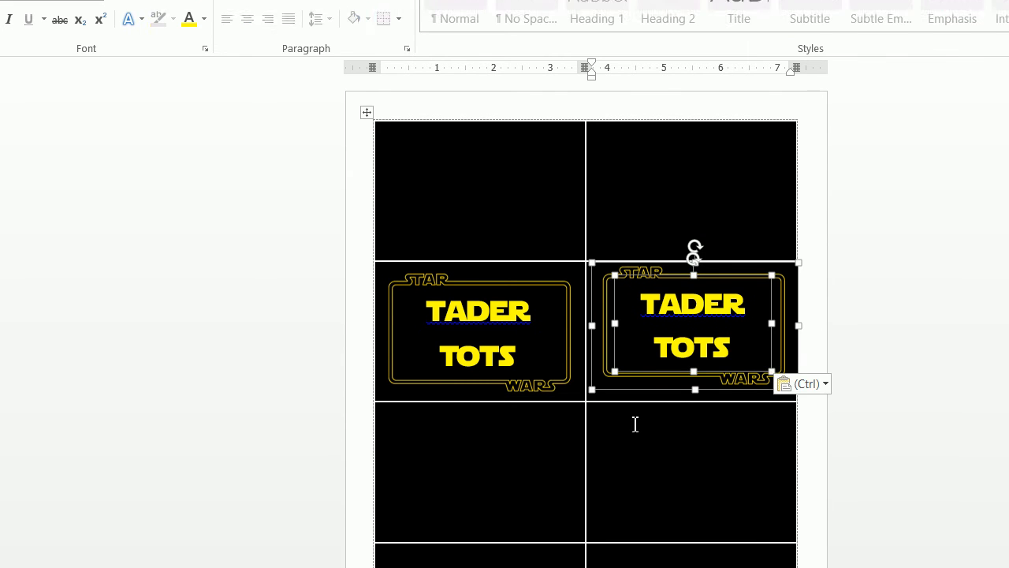
# Paste the copied frame and text box into both cells of the fourth row, then shift the first cell's frame slightly left.
pyautogui.click(493, 500)
pyautogui.rightClick(492, 501)
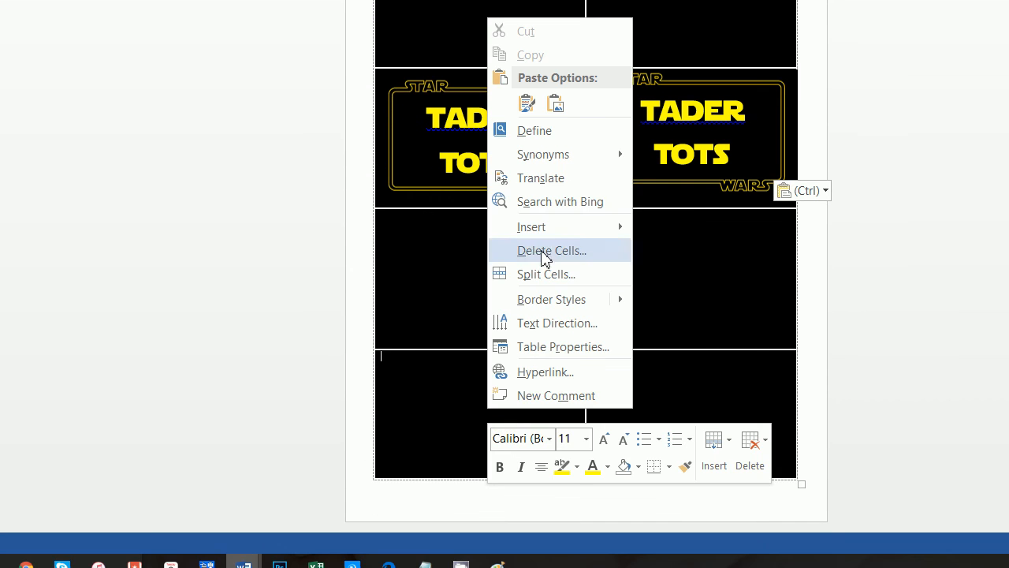
pyautogui.click(526, 151)
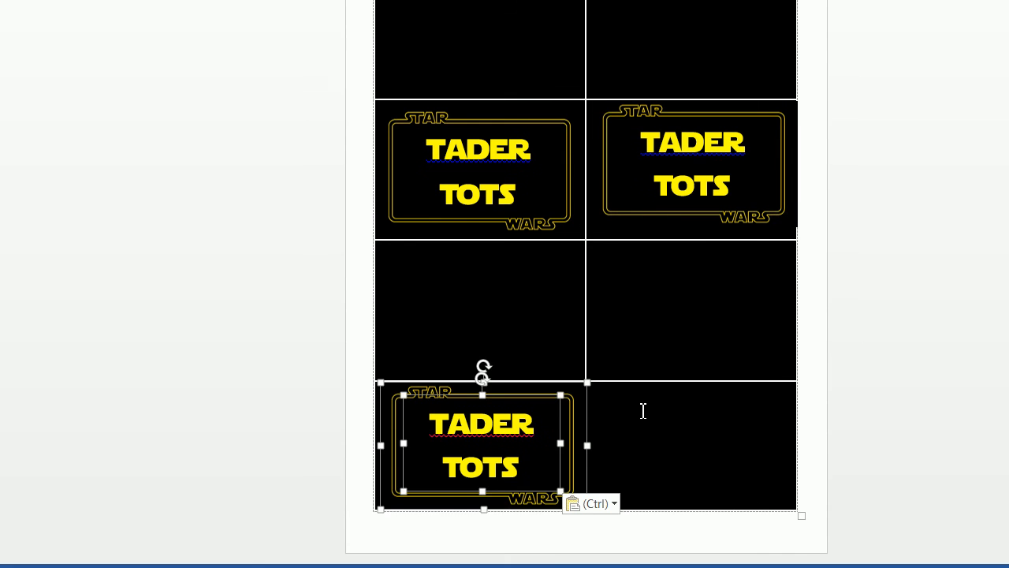
pyautogui.click(641, 430)
pyautogui.rightClick(641, 430)
pyautogui.click(680, 104)
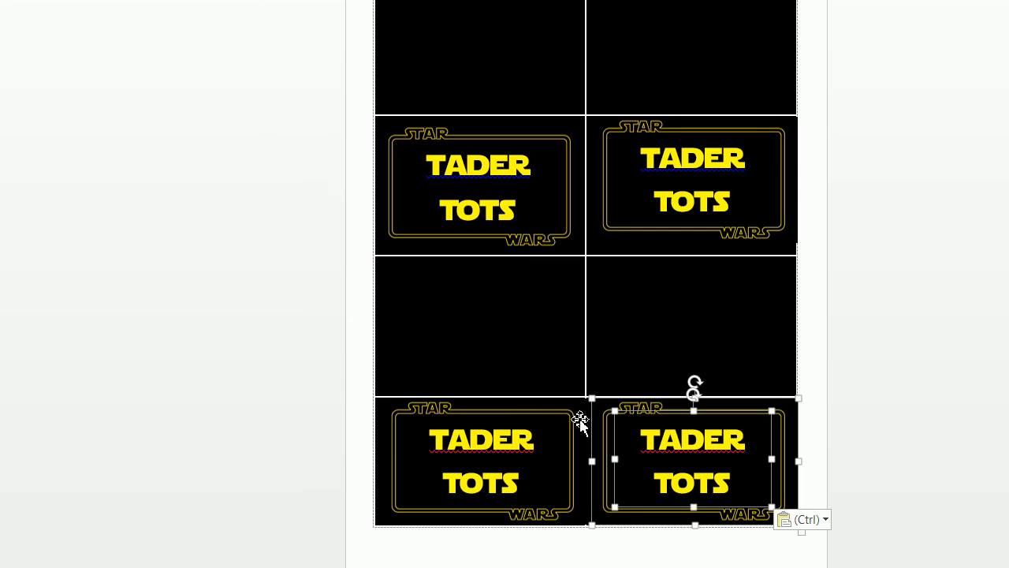
pyautogui.click(575, 434)
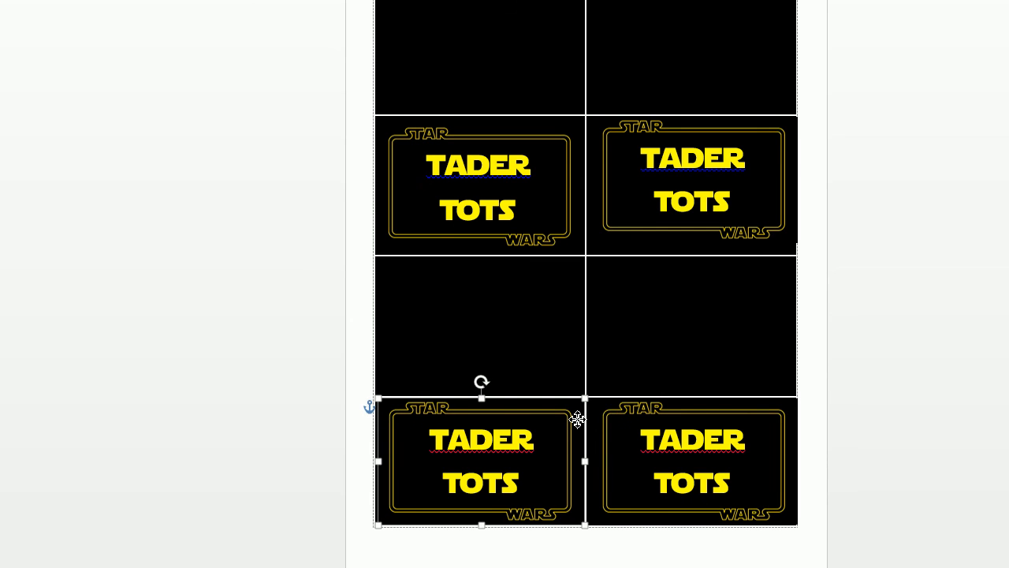
# Replace the label text in the second row's second cell with "WOOKIE" and "COOKIE" on two lines.
pyautogui.click(674, 179)
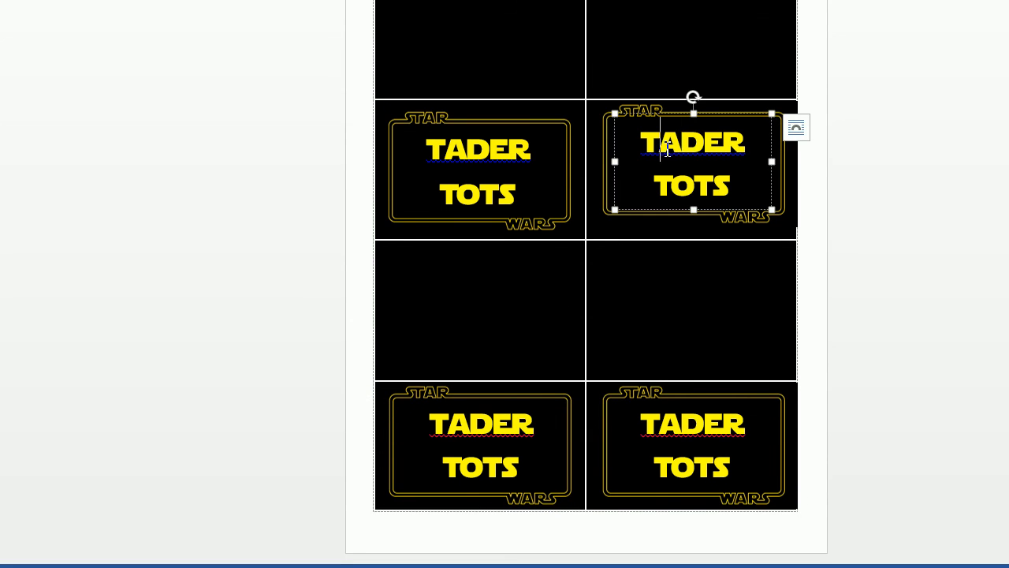
pyautogui.moveTo(641, 115); pyautogui.dragTo(720, 183)
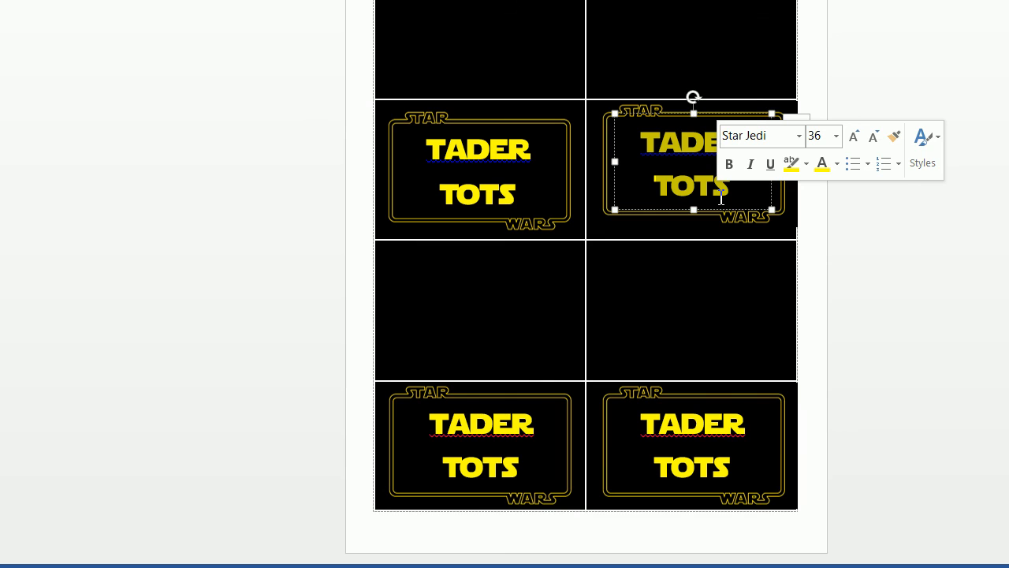
pyautogui.write('WOOKIE')
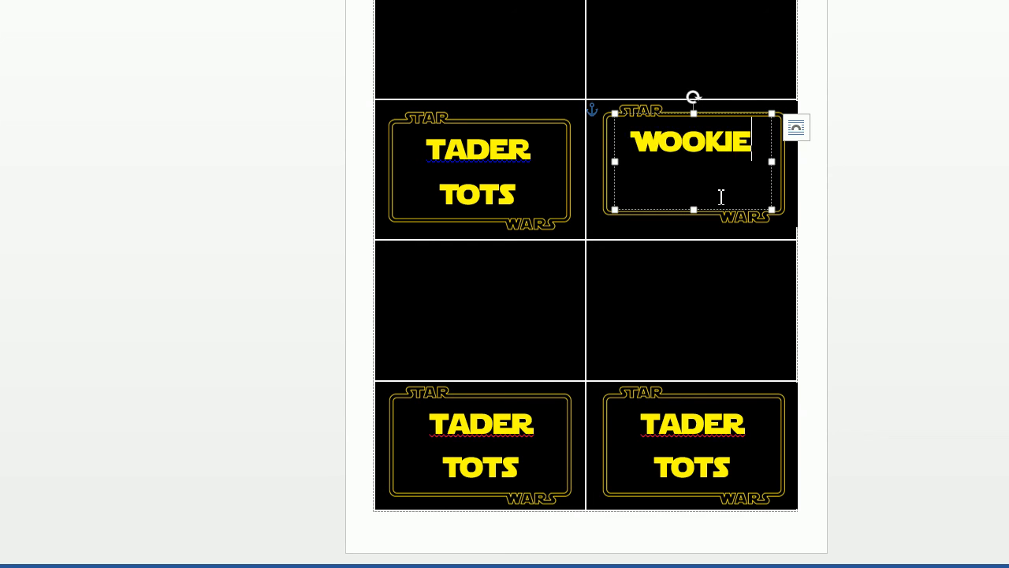
pyautogui.press('Return')
pyautogui.write('COOKIE')
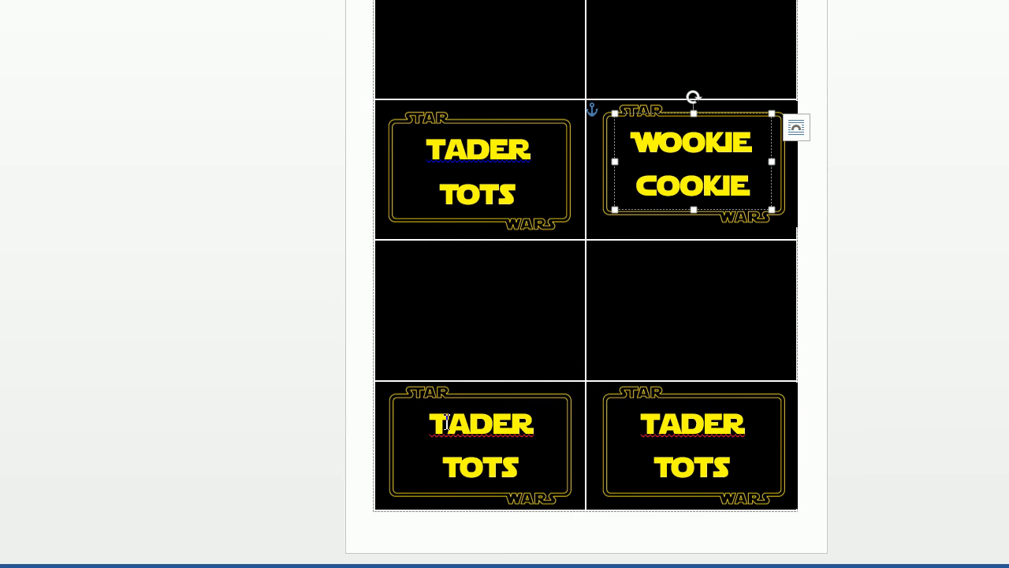
# Replace the label text in the fourth row's first cell with "YODA" and "SODA" on two lines.
pyautogui.click(479, 421)
pyautogui.moveTo(479, 421); pyautogui.dragTo(434, 392)
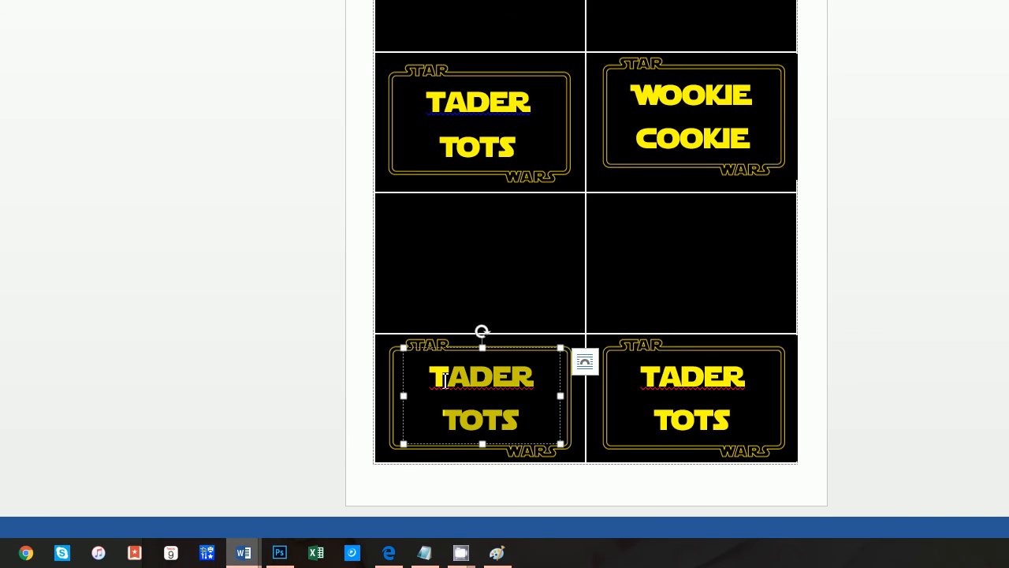
pyautogui.write('YODA')
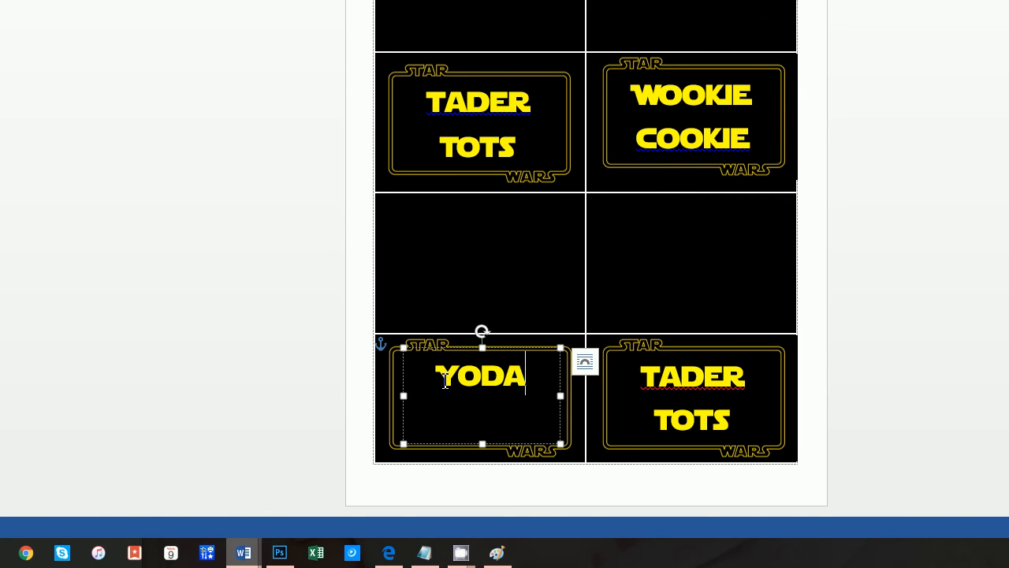
pyautogui.press('Return')
pyautogui.write('SODA')
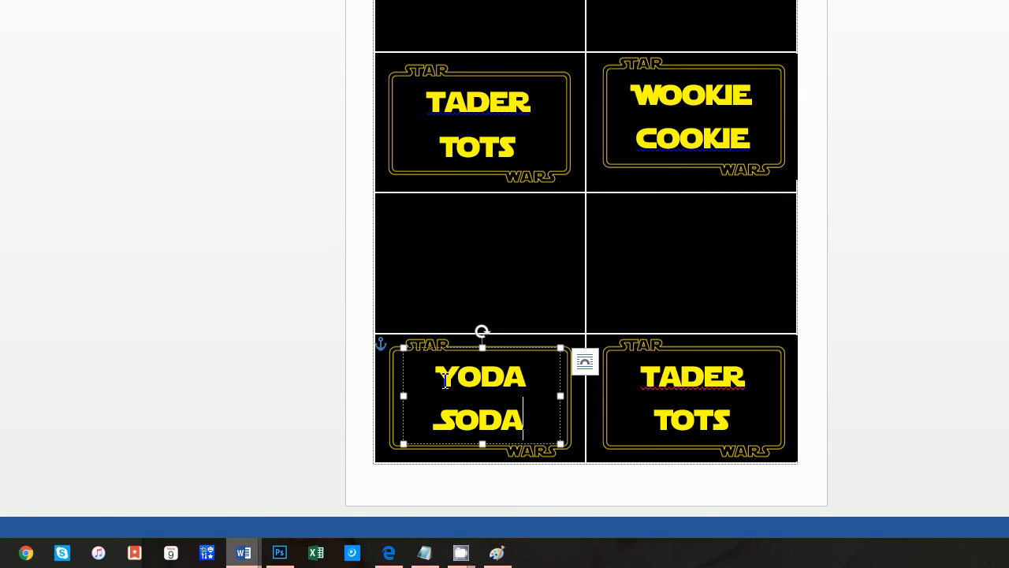
# Replace the label text in the fourth row's second cell with "FRUIT" and "SABERS" on two lines.
pyautogui.moveTo(755, 429); pyautogui.dragTo(662, 377)
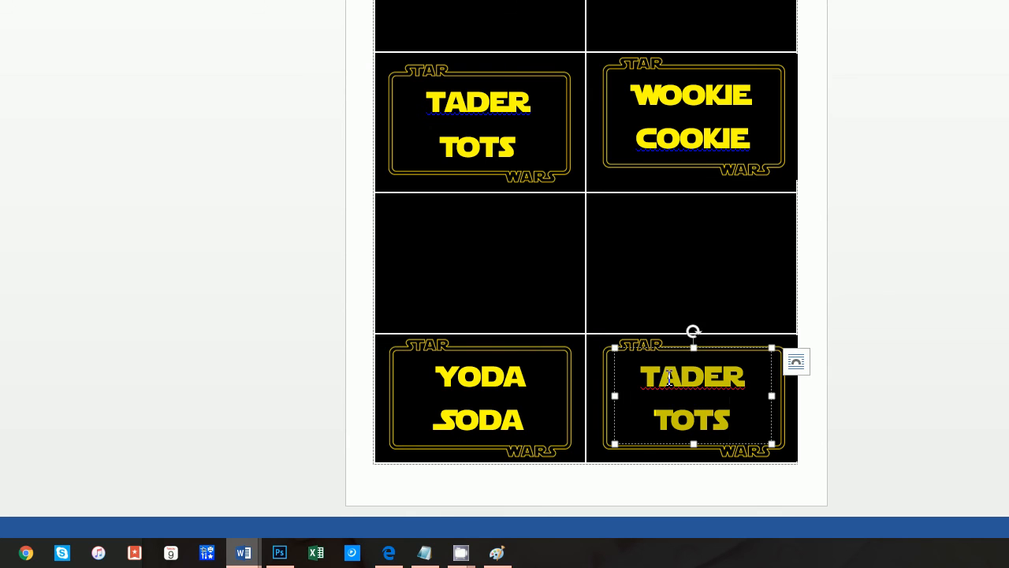
pyautogui.write('FRUIT')
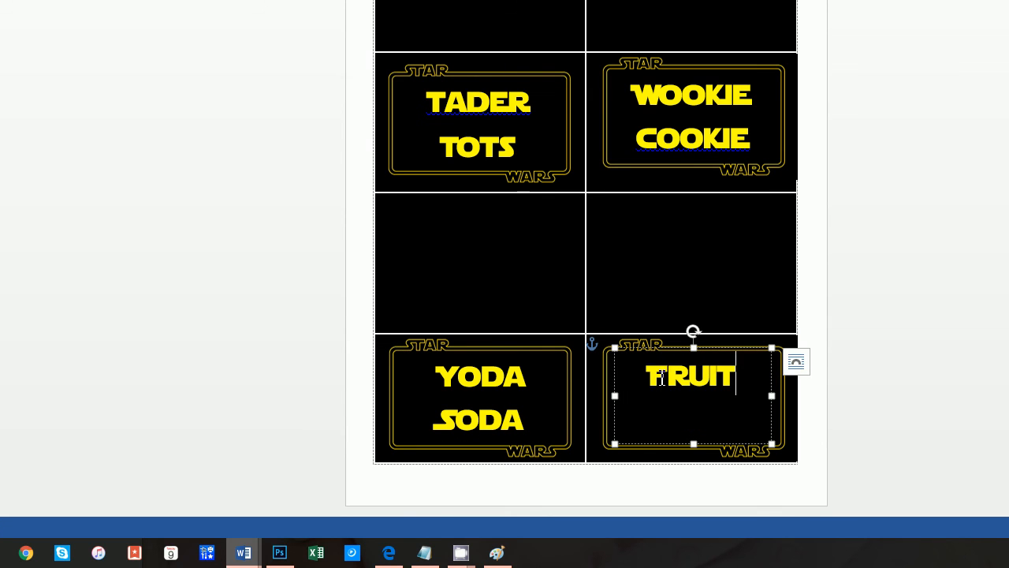
pyautogui.press('Return')
pyautogui.write('SABERS')
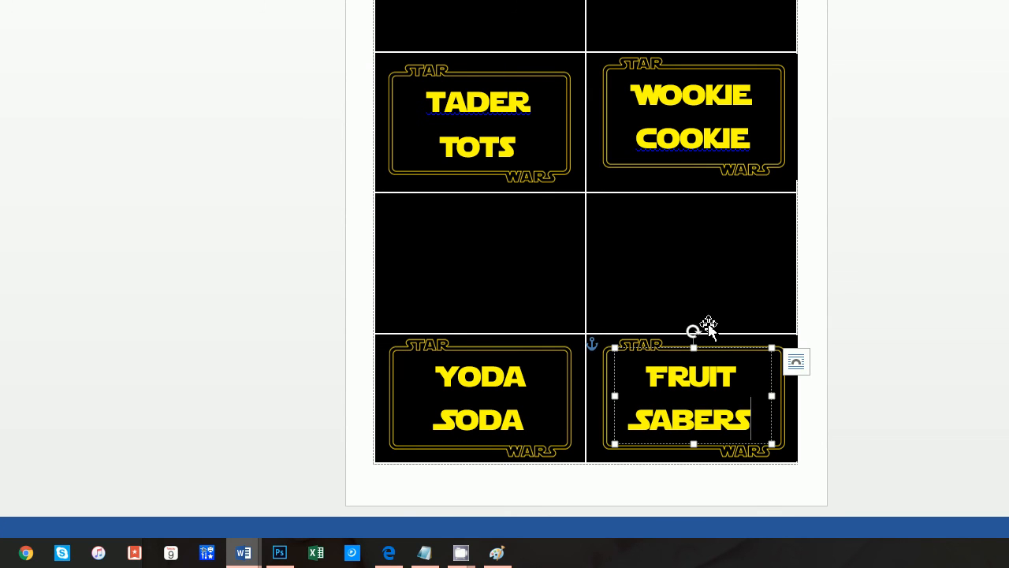
# Nudge the Wookie Cookie frame picture slightly left and down within its cell.
pyautogui.click(714, 110)
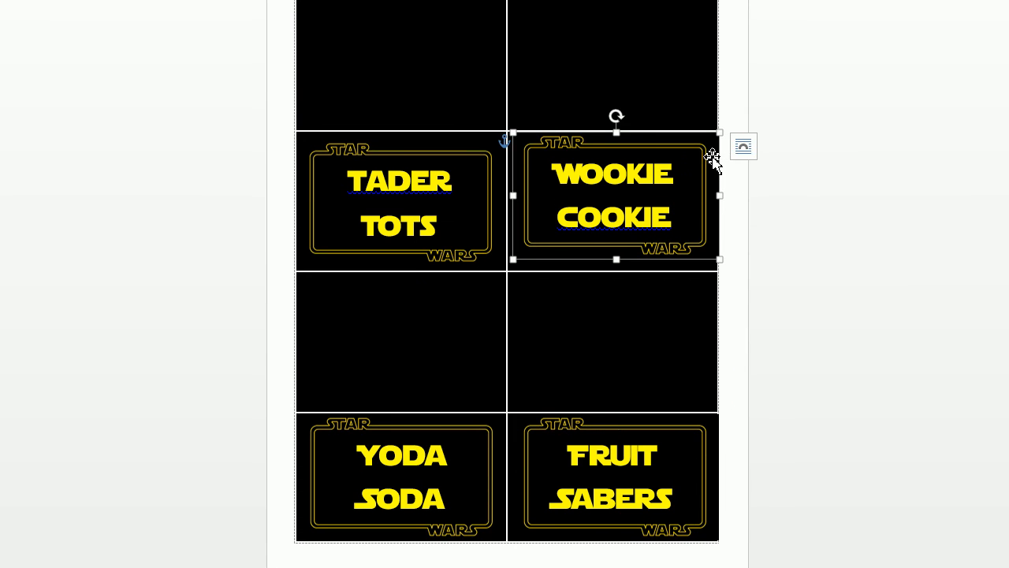
pyautogui.press('Left')
pyautogui.press('Left')
pyautogui.press('Down')
pyautogui.press('Left')
pyautogui.press('Left')
pyautogui.press('Down')
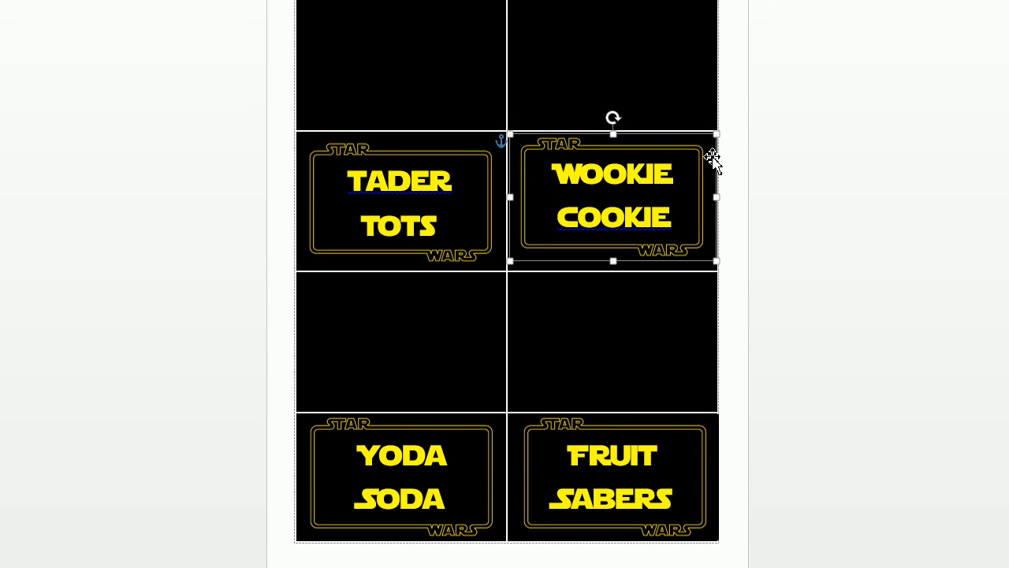
pyautogui.press('Left')
# Nudge the Fruit Sabers frame picture slightly left and up within its cell.
pyautogui.click(706, 433)
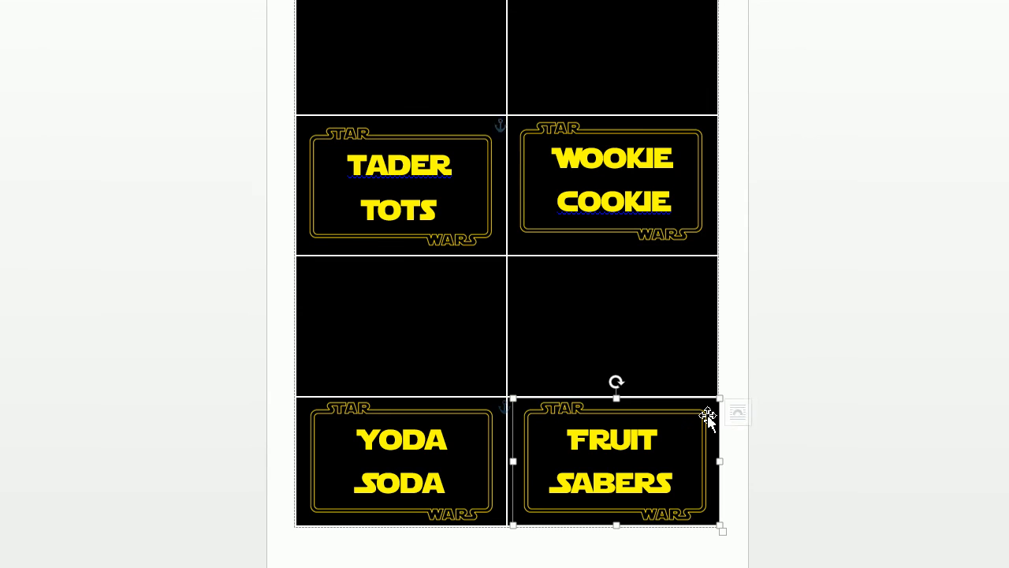
pyautogui.press('Left')
pyautogui.press('Left')
pyautogui.press('Left')
pyautogui.press('Left')
pyautogui.press('Up')
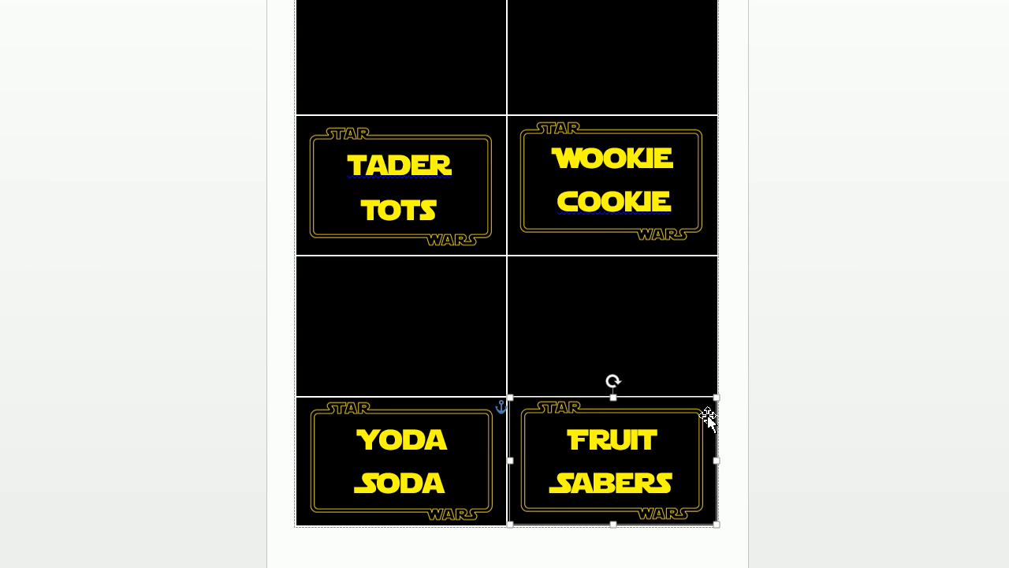
pyautogui.press('Left')
pyautogui.press('Left')
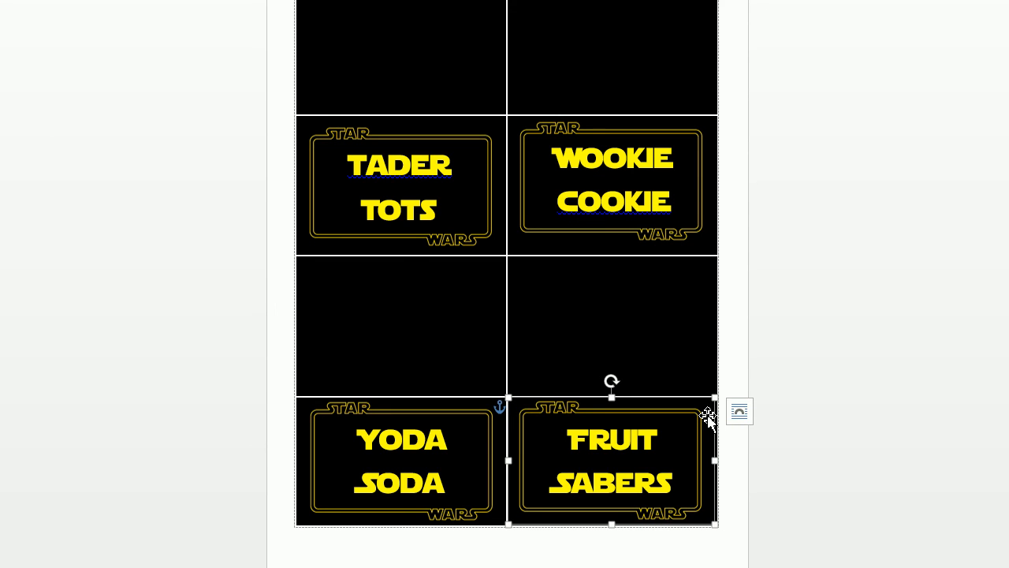
pyautogui.press('Right')
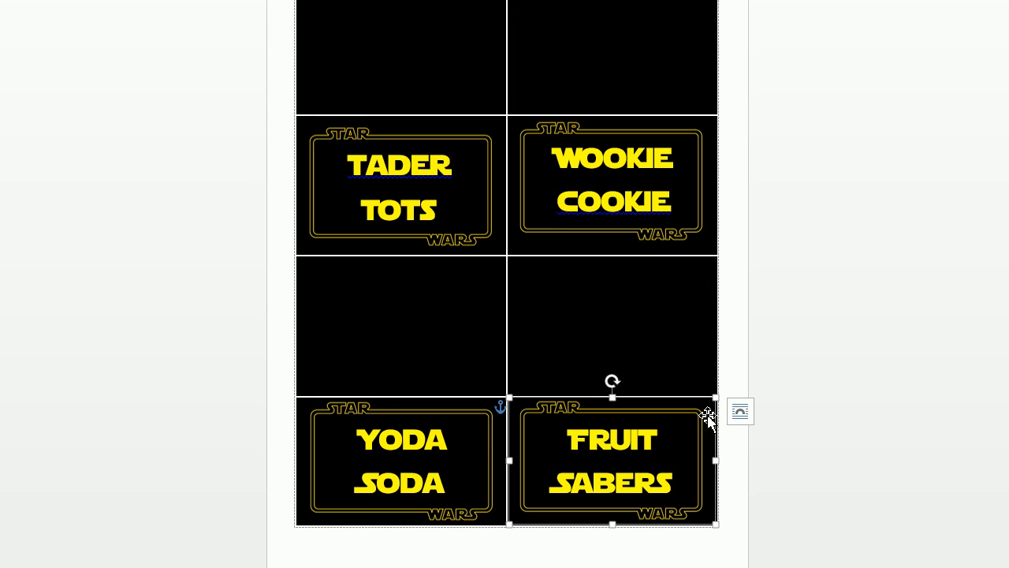
pyautogui.scroll(-1, 656, 428)
# Nudge the Yoda Soda frame picture slightly left and up, and shift the Wookie Cookie frame a little further left.
pyautogui.click(488, 394)
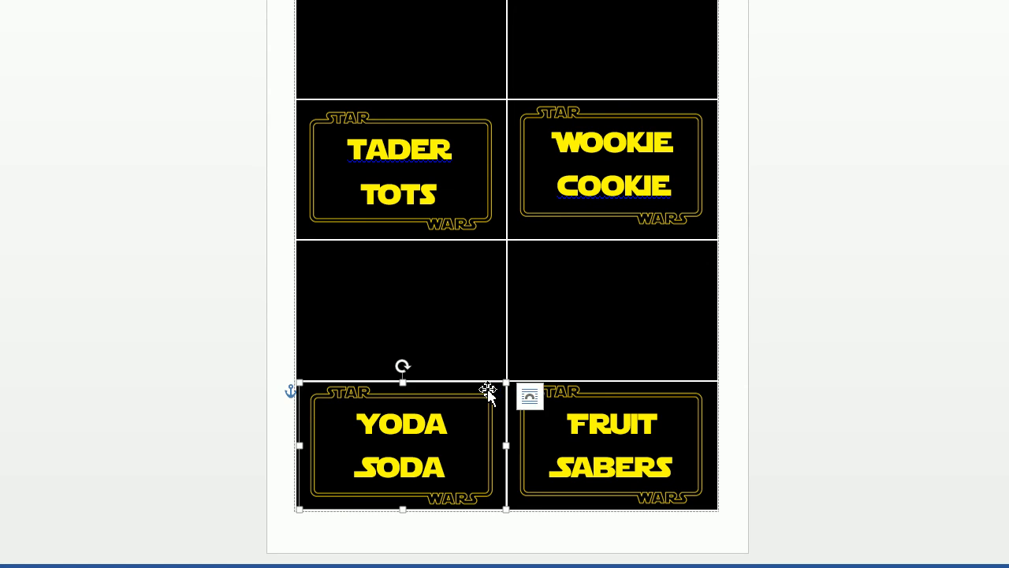
pyautogui.press('Left')
pyautogui.press('Left')
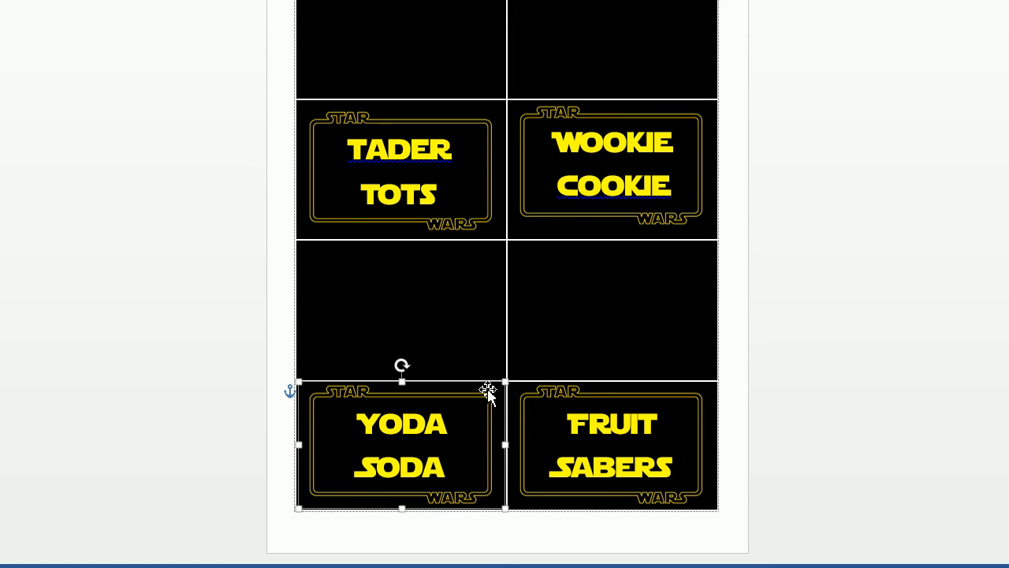
pyautogui.click(790, 328)
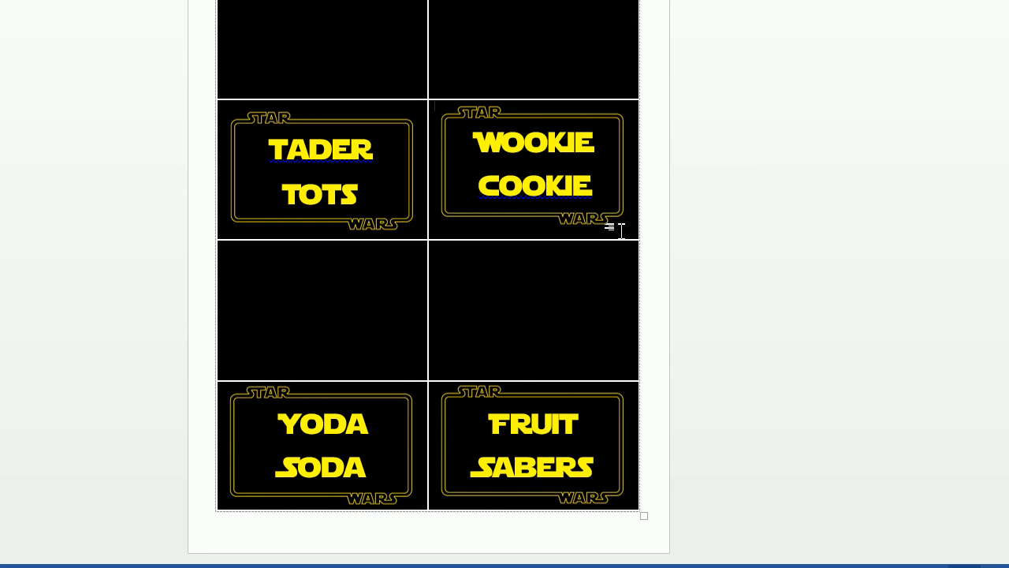
pyautogui.click(634, 122)
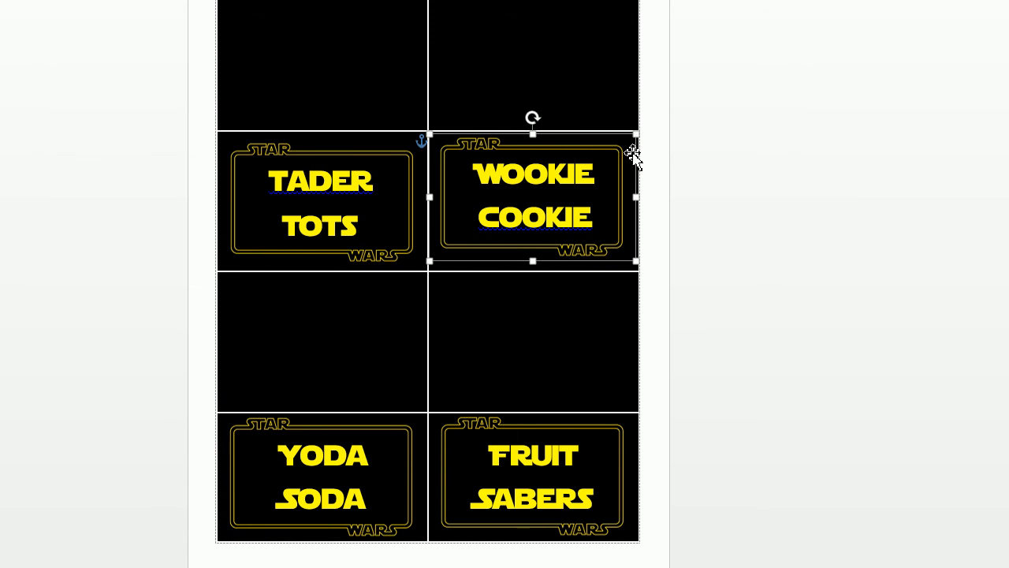
pyautogui.click(691, 140)
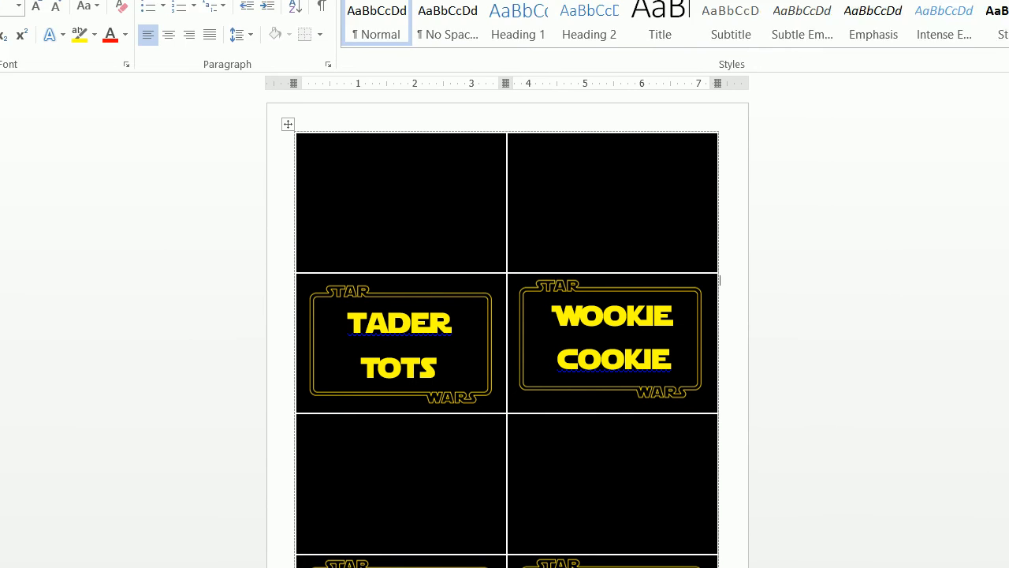
# Draw a straight line about 7.43" long across the table along the border between the first and second rows.
pyautogui.click(22, 36)
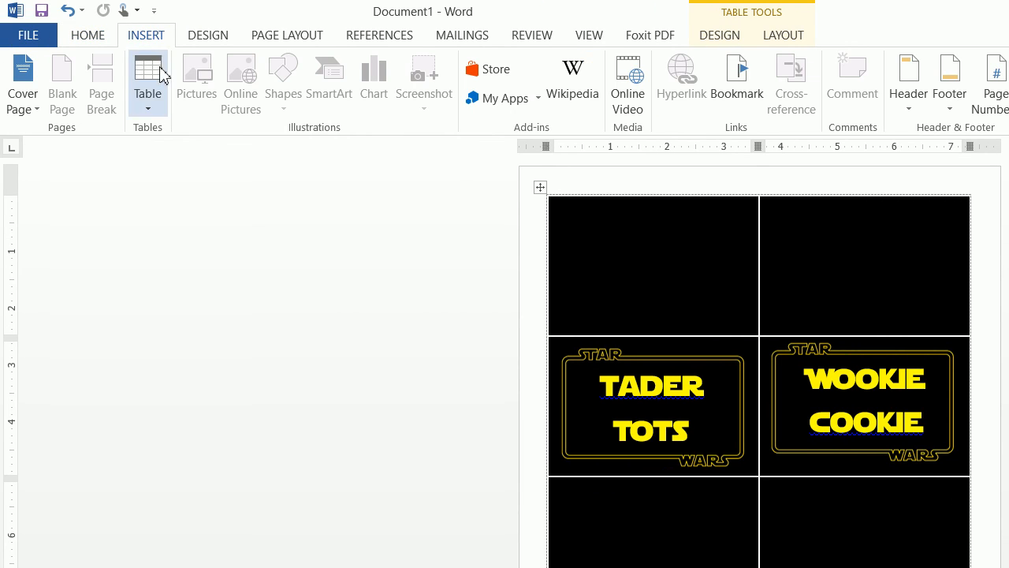
pyautogui.click(575, 225)
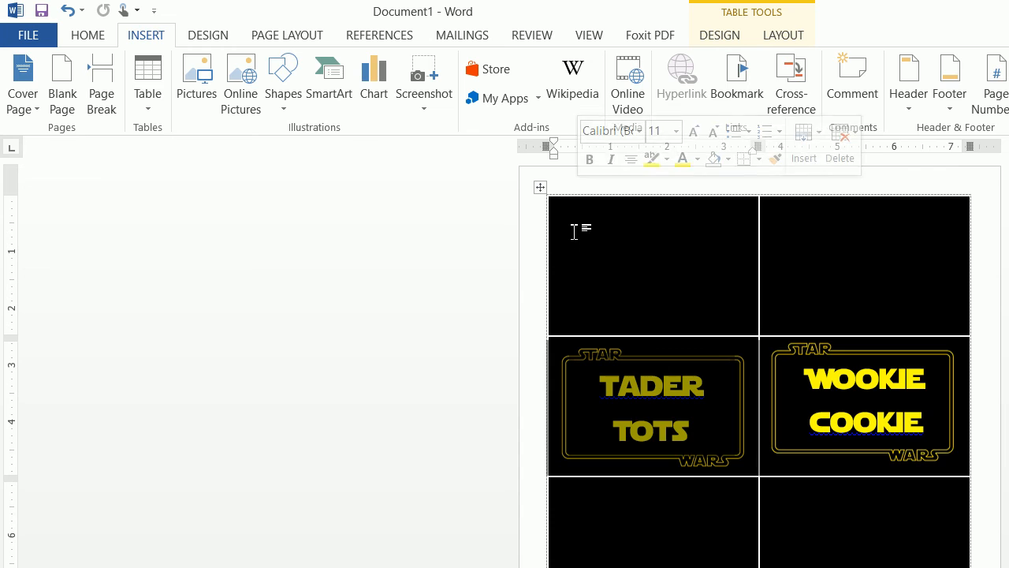
pyautogui.click(291, 92)
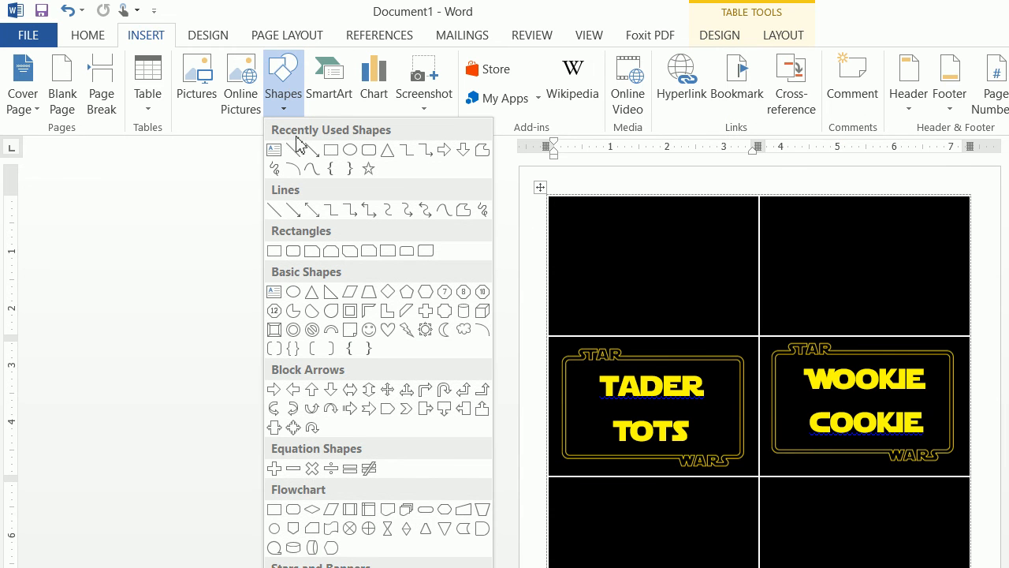
pyautogui.click(292, 149)
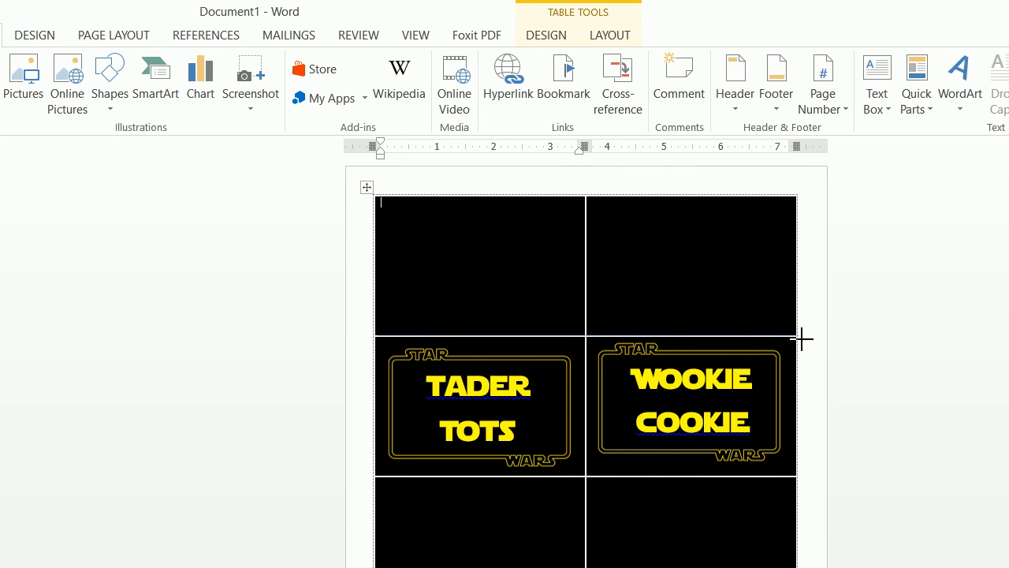
pyautogui.moveTo(801, 339); pyautogui.dragTo(798, 335)
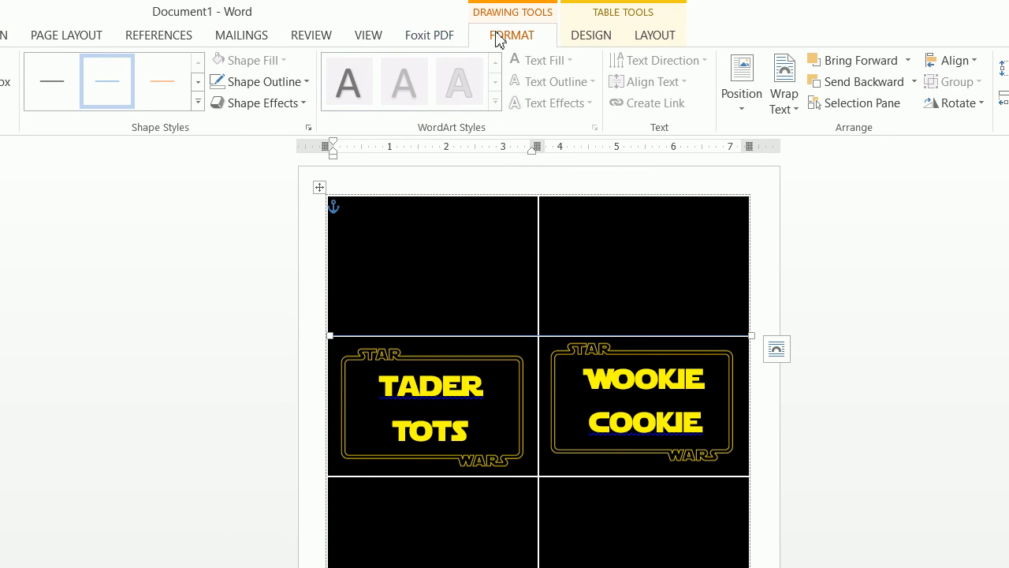
# Set the drawn line's outline to black with a weight of 3 pt.
pyautogui.click(230, 87)
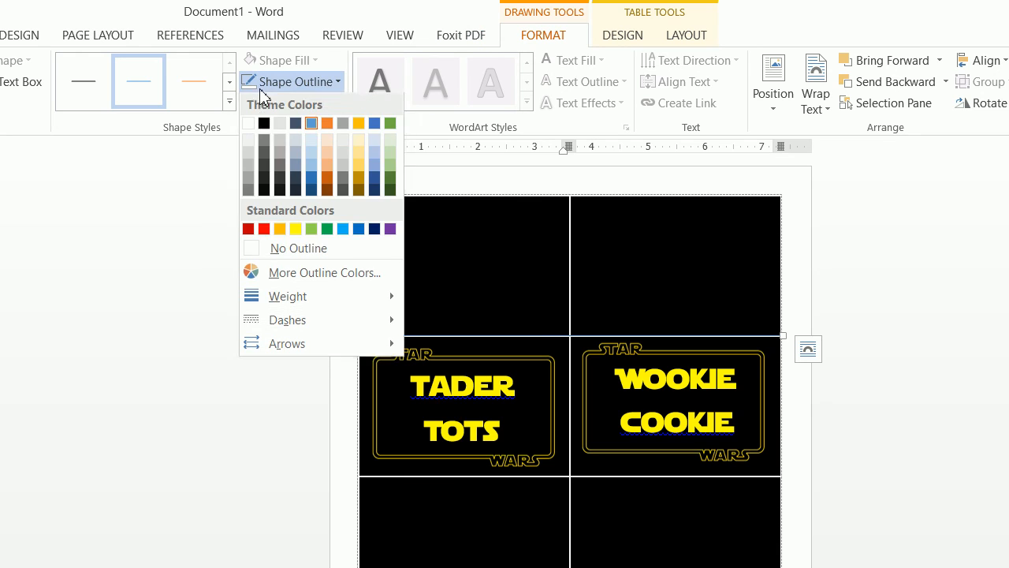
pyautogui.click(265, 123)
pyautogui.click(285, 82)
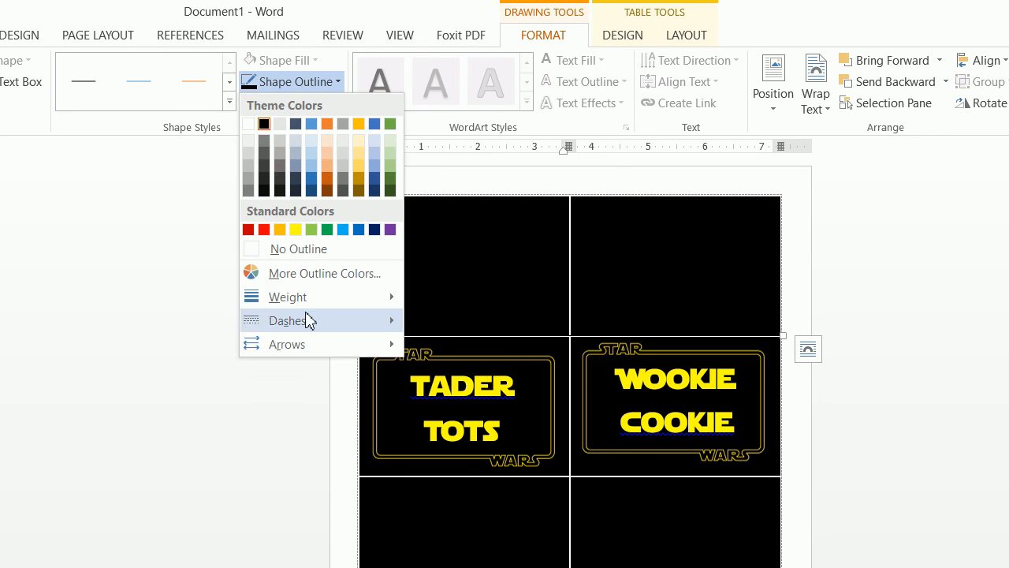
pyautogui.moveTo(307, 296)
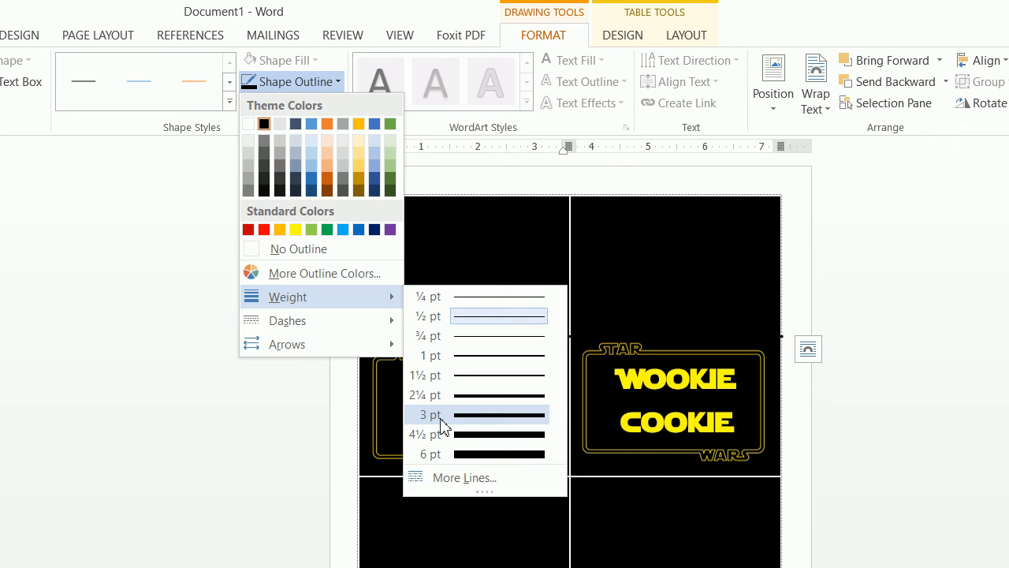
pyautogui.click(441, 425)
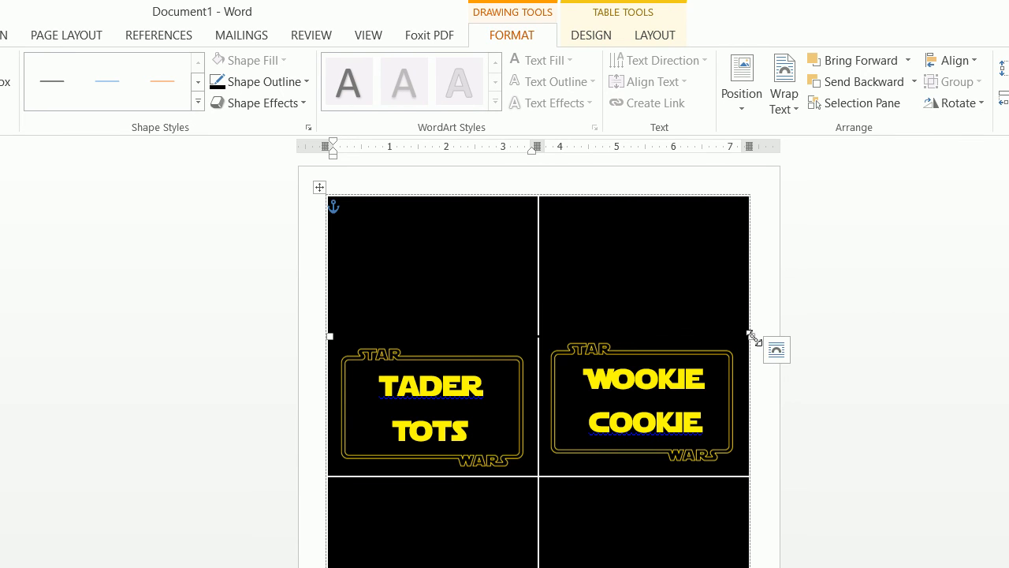
# Adjust the black line's end and position so that it covers the white border between the first and second rows.
pyautogui.moveTo(783, 336); pyautogui.dragTo(751, 338)
pyautogui.click(781, 327)
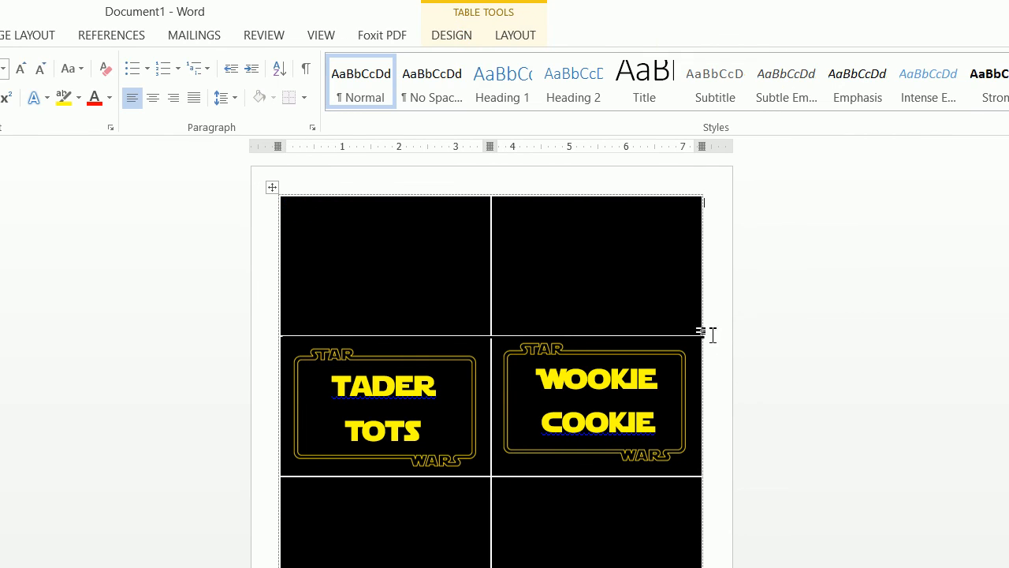
pyautogui.click(741, 337)
pyautogui.press('Up')
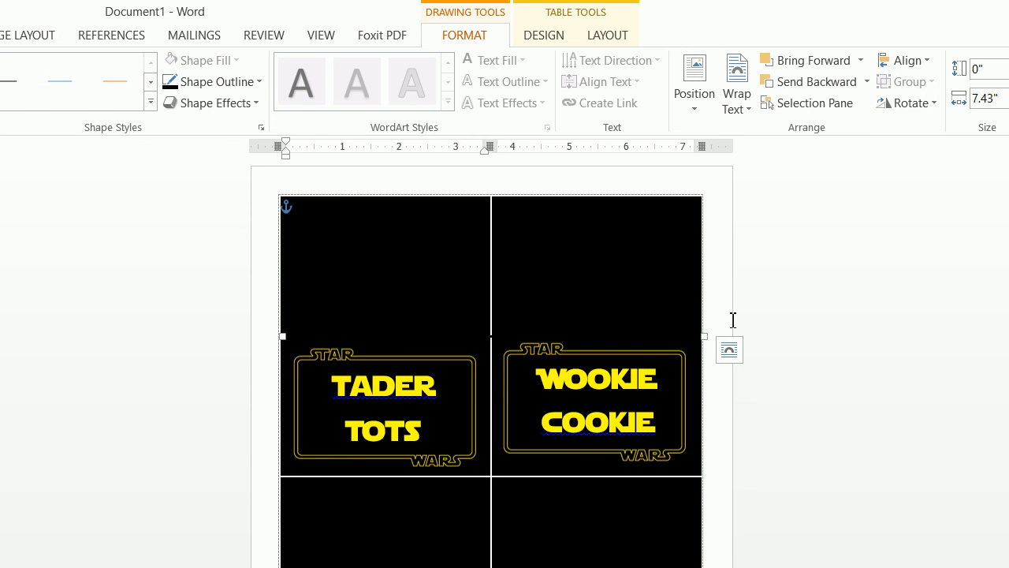
pyautogui.click(732, 319)
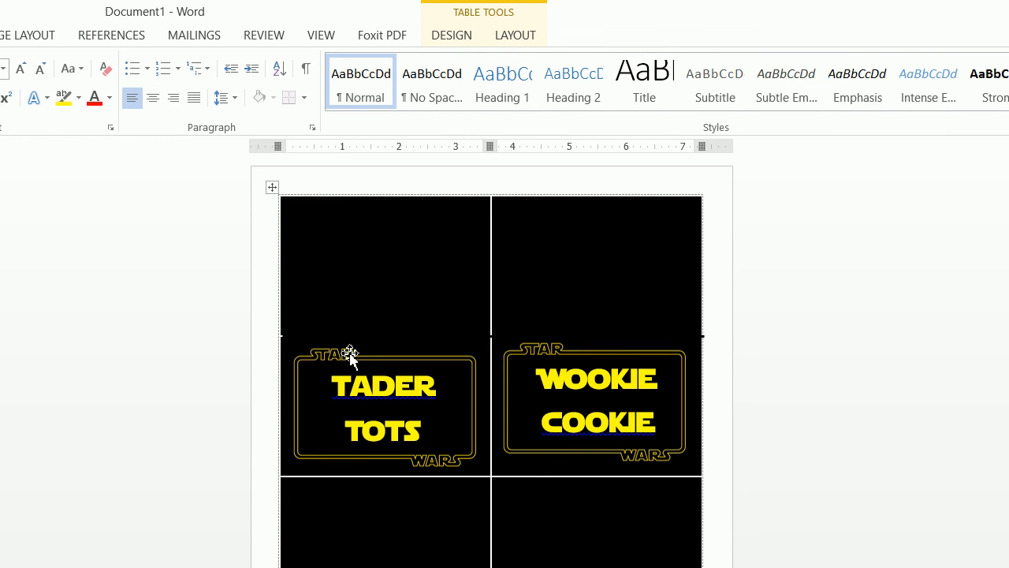
pyautogui.click(389, 337)
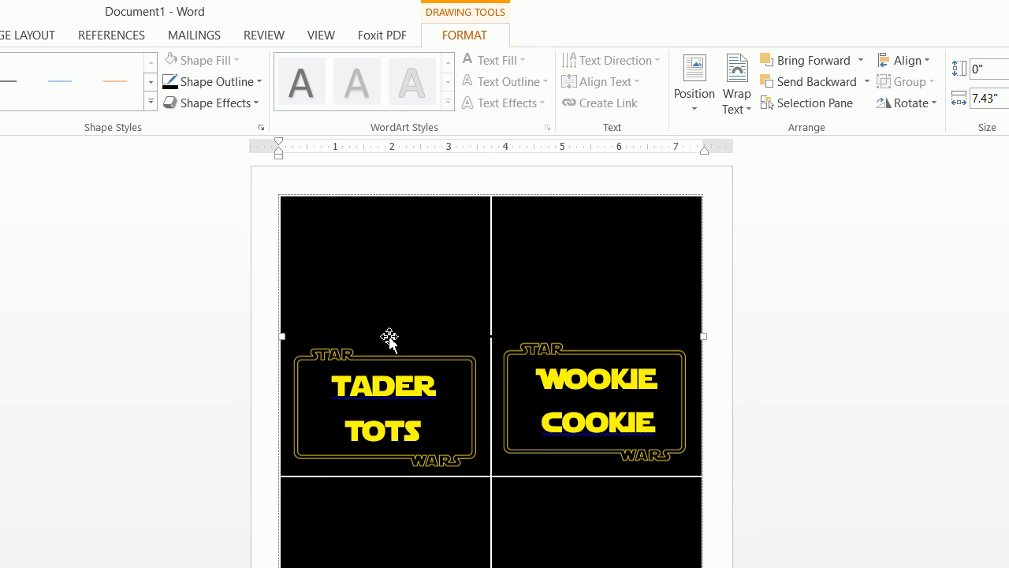
pyautogui.click(749, 297)
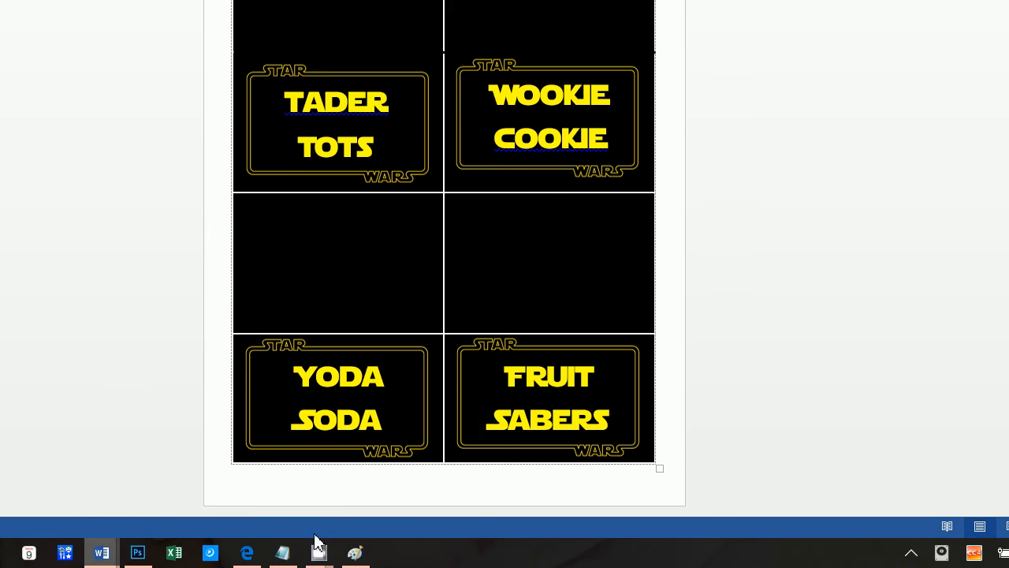
pyautogui.moveTo(319, 552)
pyautogui.click(260, 513)
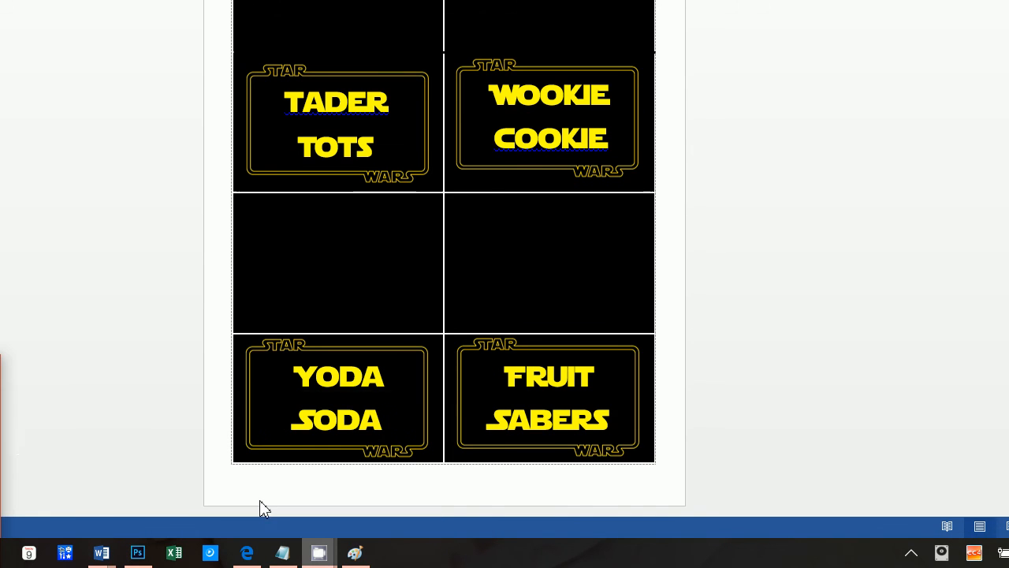